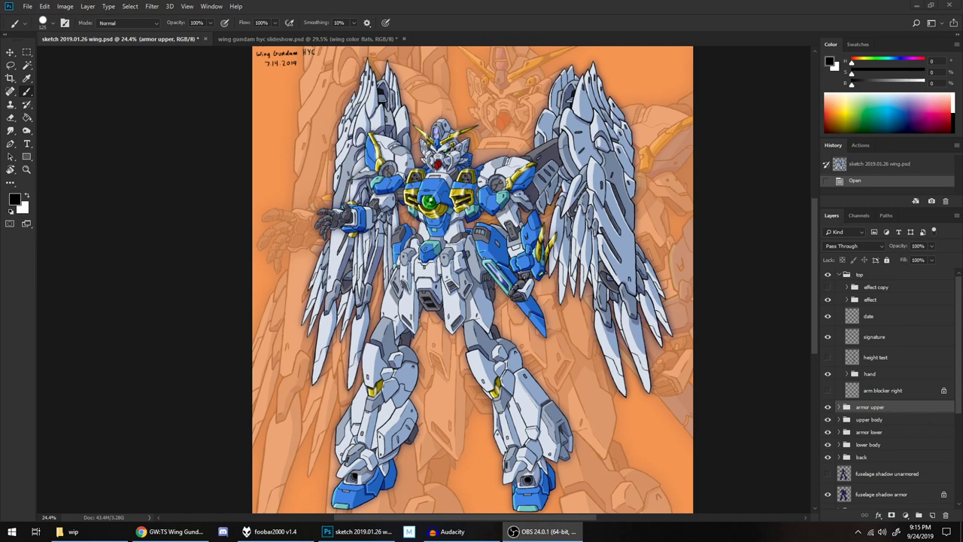
Switch to the wing gundam hyc slideshow.psd document and look over the full line art from wings to feet
{"action": "left_click", "coordinate": [672, 5]}
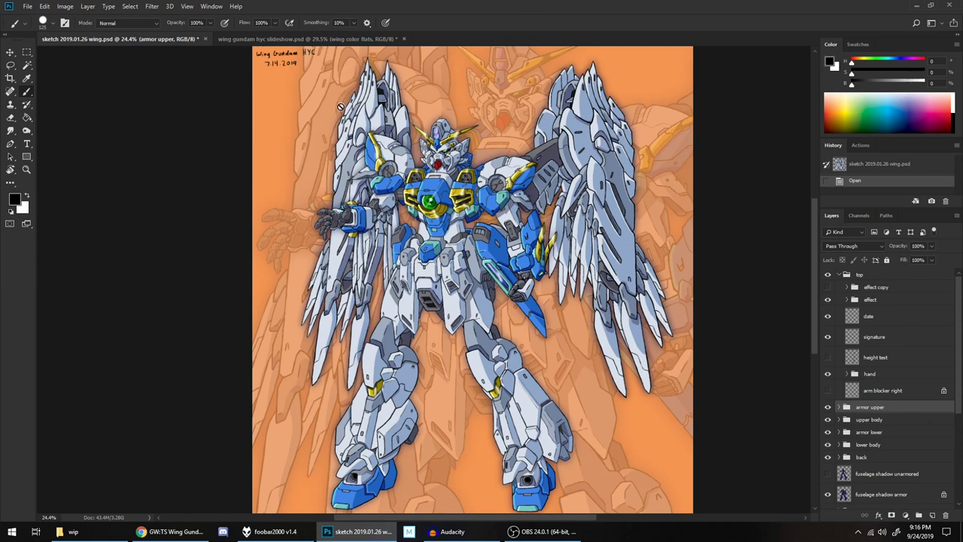
{"action": "scroll", "coordinate": [327, 108], "scroll_direction": "up", "scroll_amount": 1}
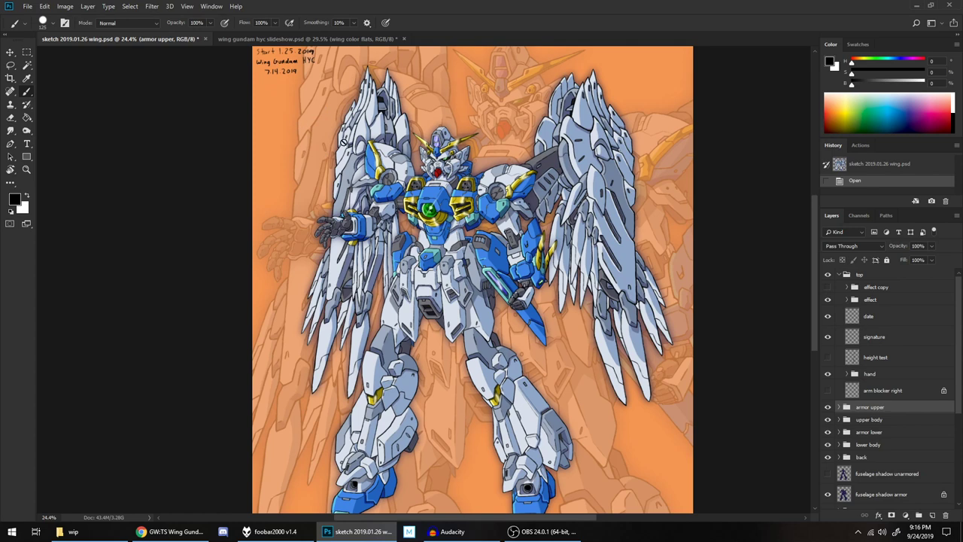
{"action": "left_click", "coordinate": [291, 39]}
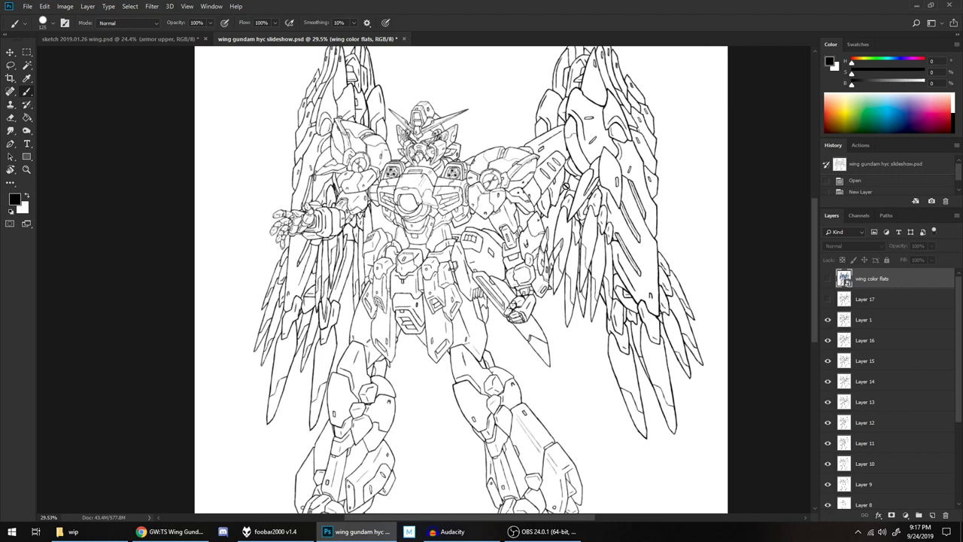
{"action": "scroll", "coordinate": [566, 186], "scroll_direction": "up", "scroll_amount": 1}
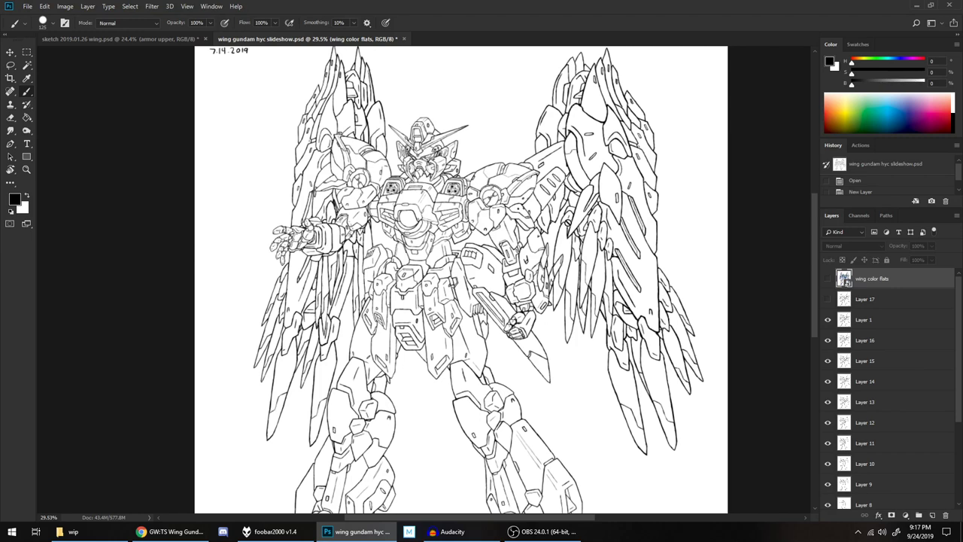
{"action": "scroll", "coordinate": [568, 224], "scroll_direction": "down", "scroll_amount": 1}
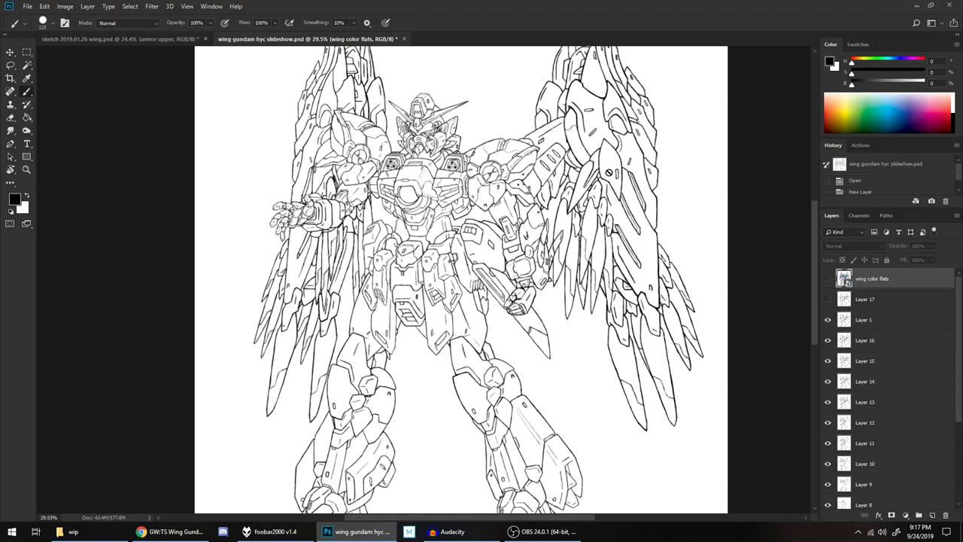
{"action": "scroll", "coordinate": [316, 115], "scroll_direction": "up", "scroll_amount": 1}
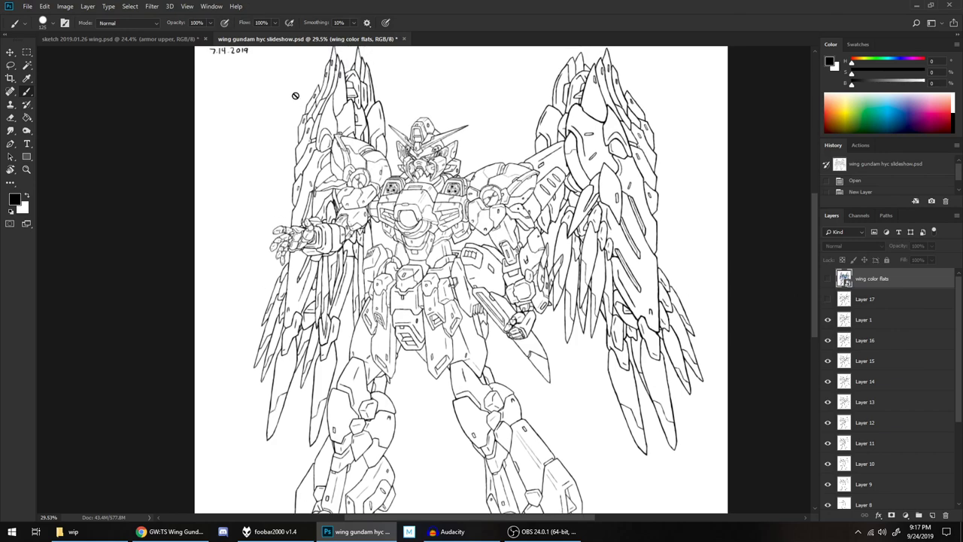
{"action": "scroll", "coordinate": [519, 268], "scroll_direction": "down", "scroll_amount": 4}
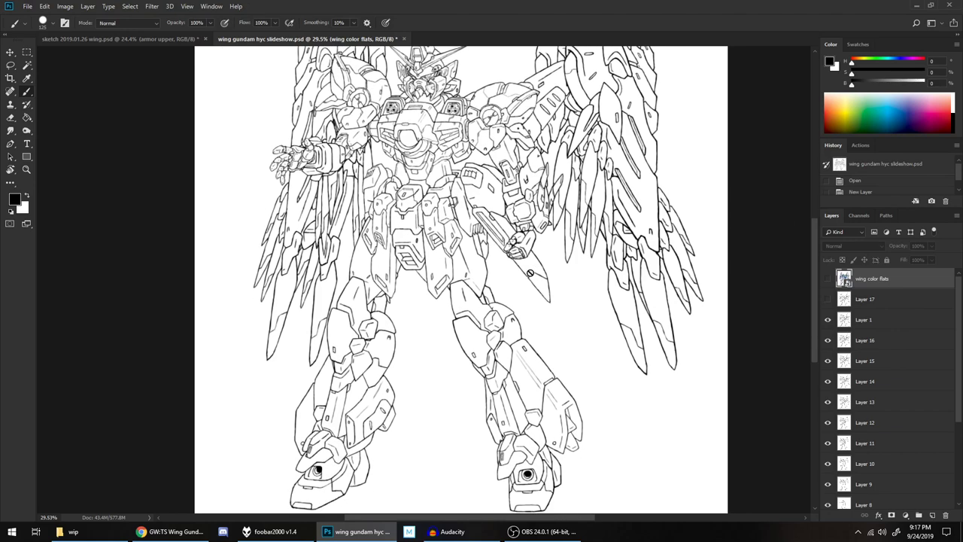
{"action": "scroll", "coordinate": [530, 272], "scroll_direction": "up", "scroll_amount": 3}
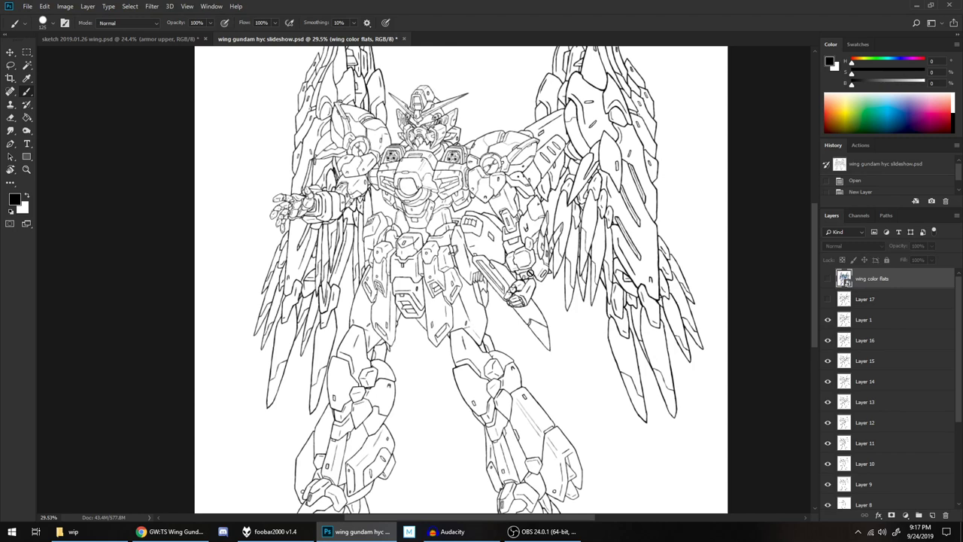
Hide Layer 1 and Layers 16 down to 10 to strip the figure back to its unarmored line art
{"action": "left_click_drag", "start_coordinate": [828, 321], "coordinate": [830, 403]}
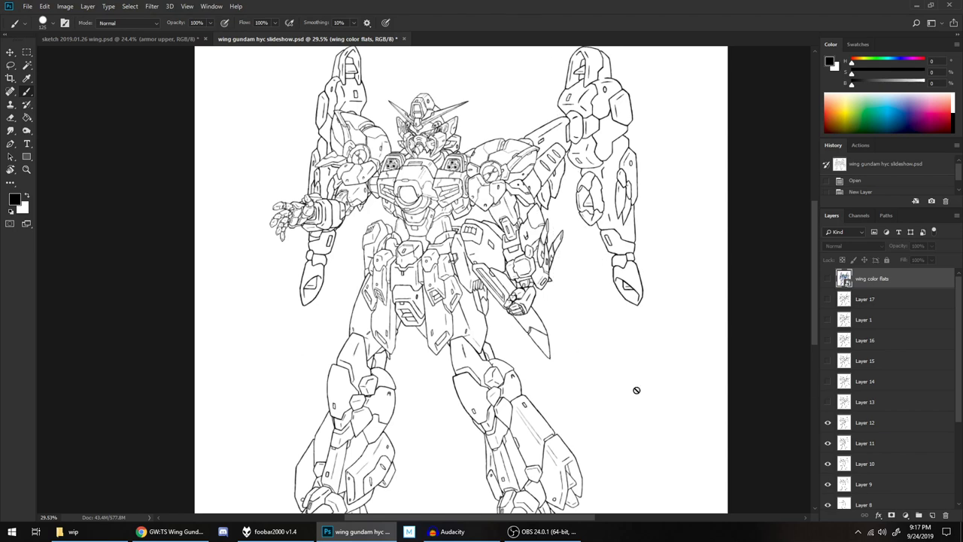
{"action": "left_click", "coordinate": [829, 423]}
{"action": "left_click", "coordinate": [827, 443]}
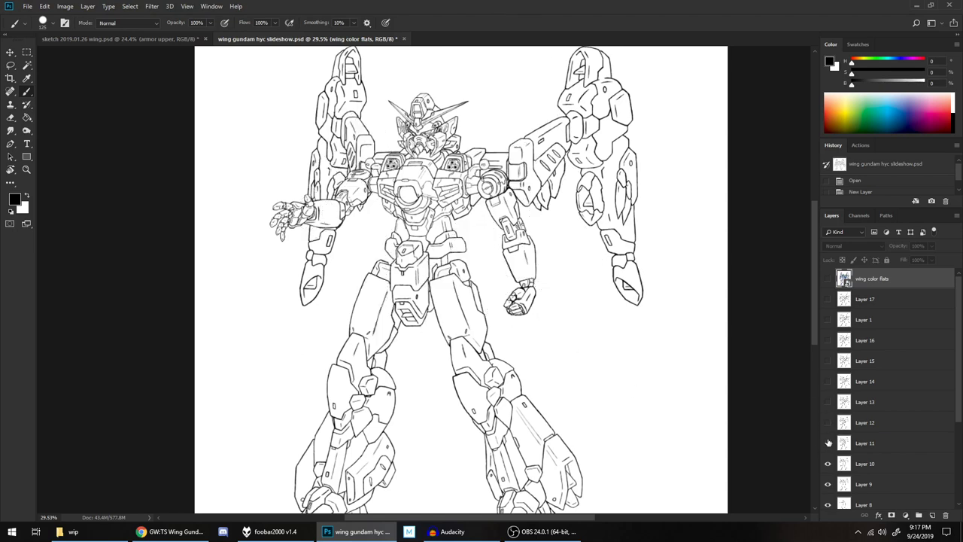
{"action": "scroll", "coordinate": [828, 443], "scroll_direction": "down", "scroll_amount": 1}
{"action": "left_click", "coordinate": [826, 427]}
{"action": "scroll", "coordinate": [826, 451], "scroll_direction": "down", "scroll_amount": 2}
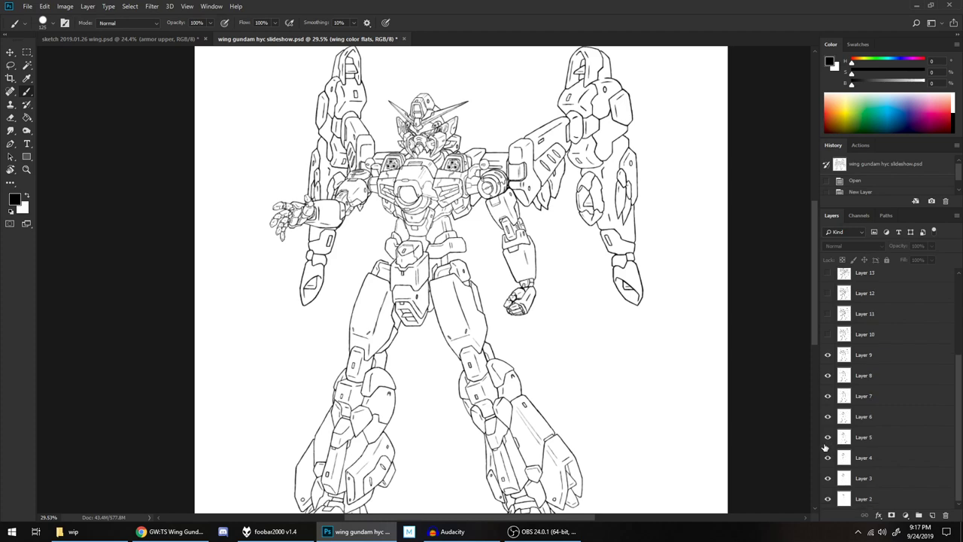
Make Layer 1 visible again to bring back the complete winged and armored line art
{"action": "scroll", "coordinate": [604, 355], "scroll_direction": "down", "scroll_amount": 2}
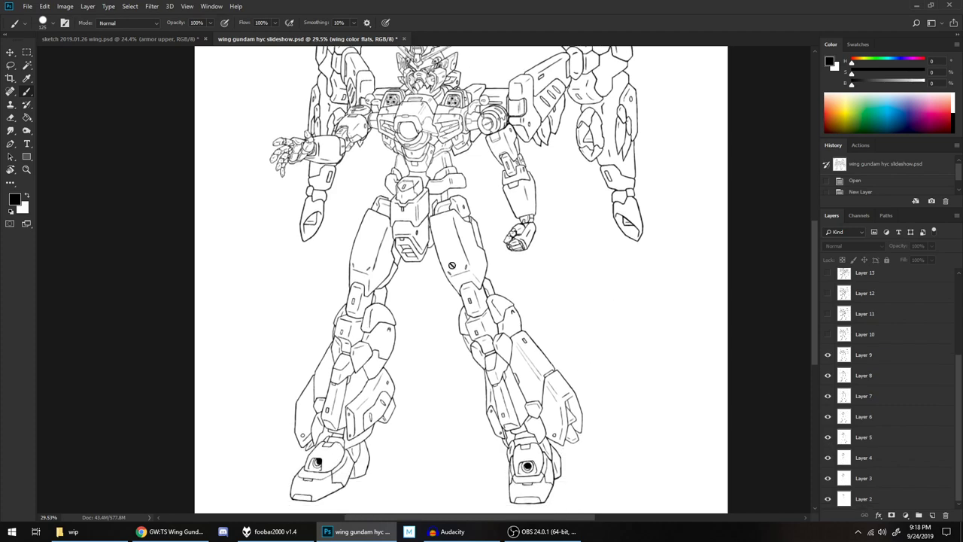
{"action": "scroll", "coordinate": [573, 260], "scroll_direction": "up", "scroll_amount": 2}
{"action": "scroll", "coordinate": [558, 200], "scroll_direction": "up", "scroll_amount": 1}
{"action": "scroll", "coordinate": [872, 357], "scroll_direction": "up", "scroll_amount": 3}
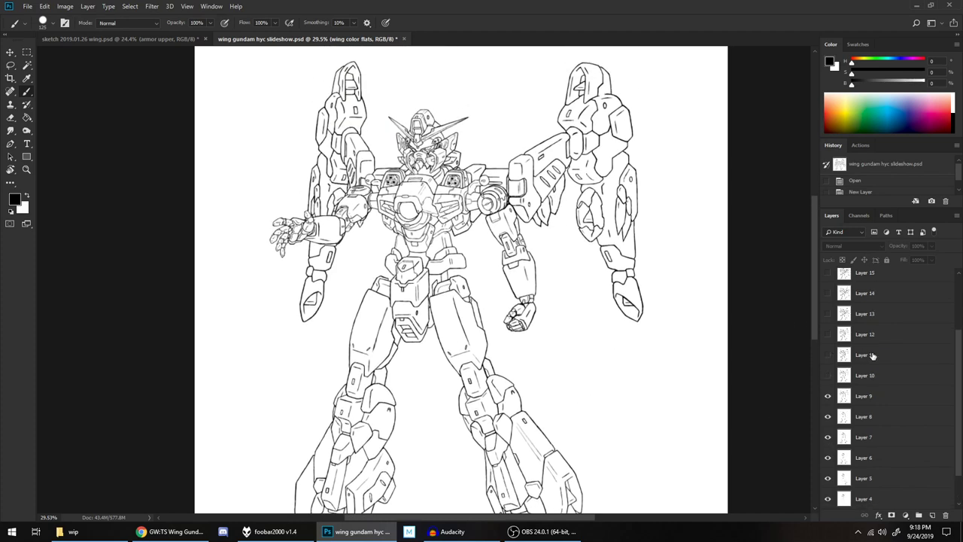
{"action": "left_click", "coordinate": [828, 320]}
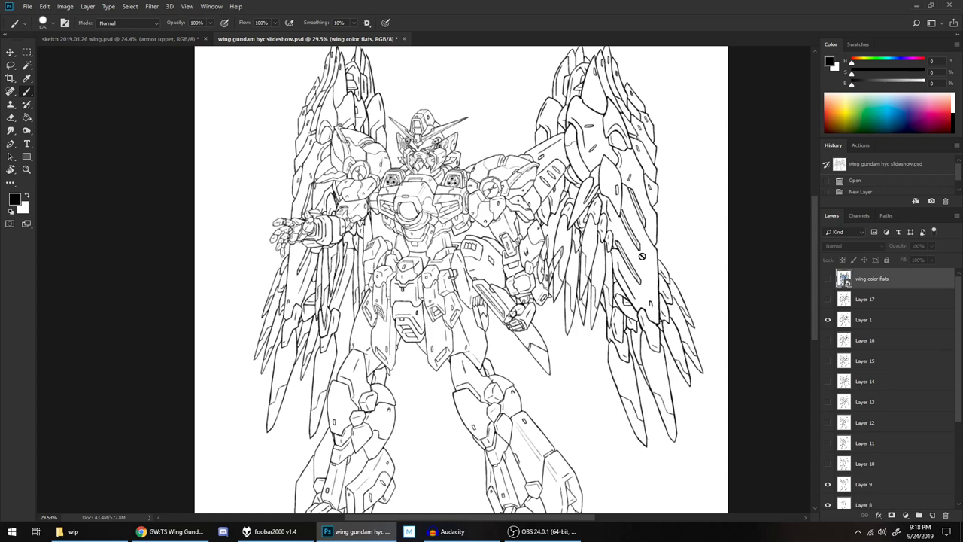
Examine the finished line art up close, covering the wings, head, torso, arms, legs and feet
{"action": "scroll", "coordinate": [642, 256], "scroll_direction": "up", "scroll_amount": 2}
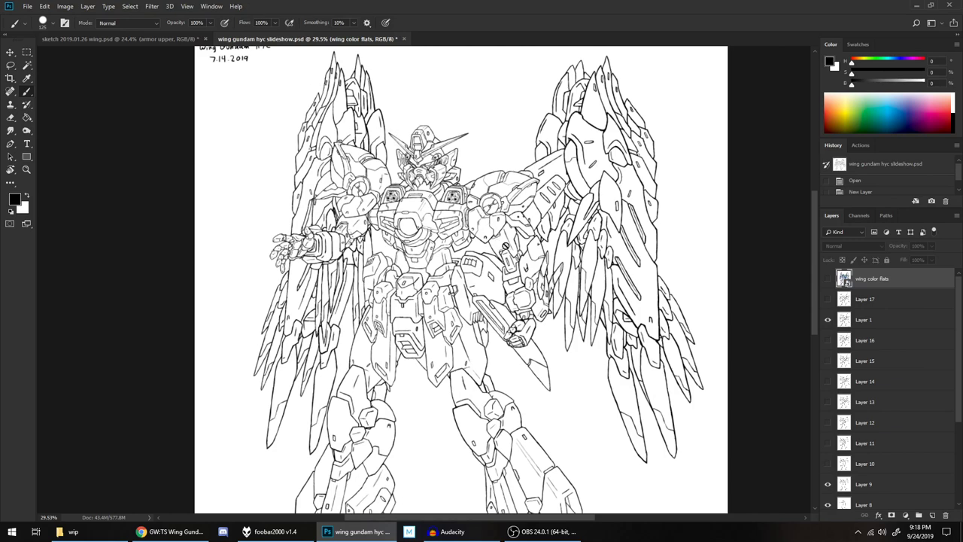
{"action": "scroll", "coordinate": [492, 205], "scroll_direction": "up", "scroll_amount": 5}
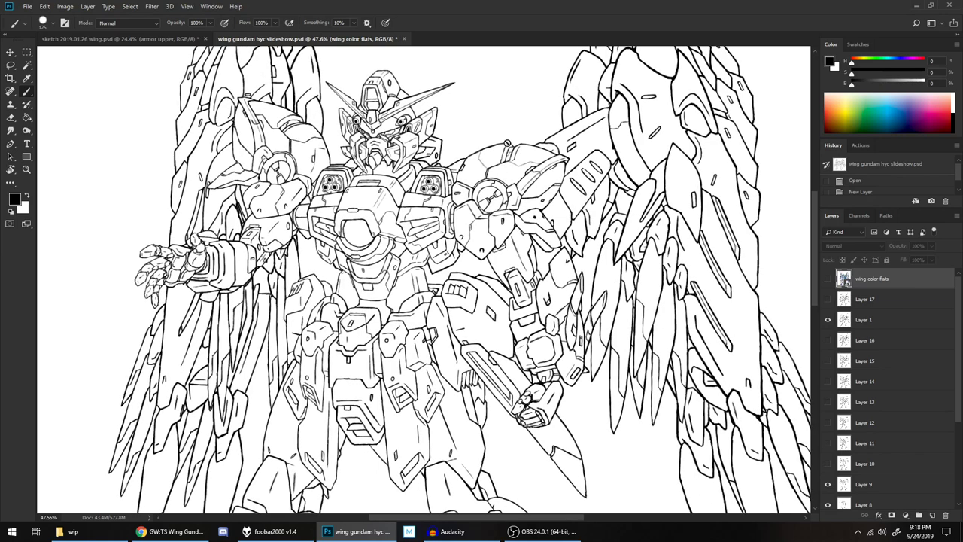
{"action": "scroll", "coordinate": [507, 143], "scroll_direction": "up", "scroll_amount": 2}
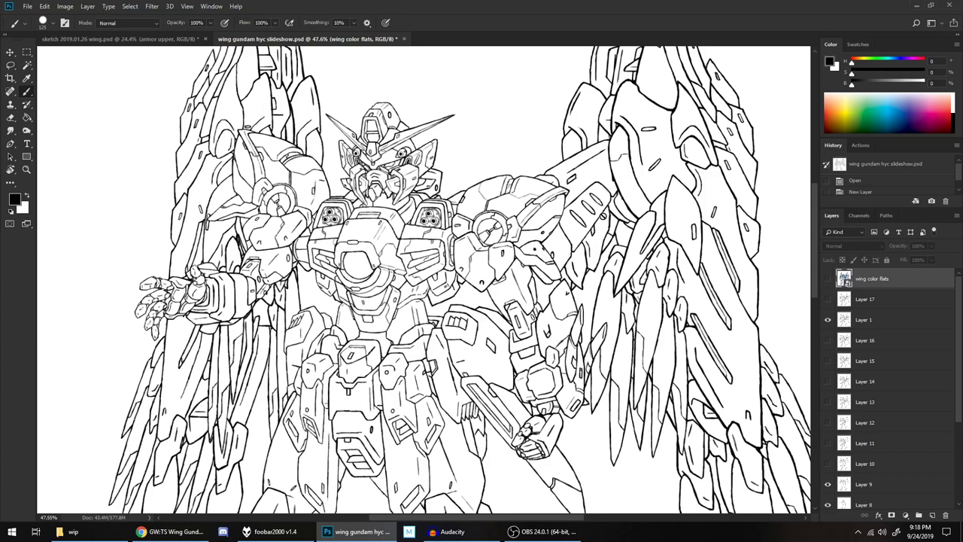
{"action": "scroll", "coordinate": [601, 216], "scroll_direction": "up", "scroll_amount": 4}
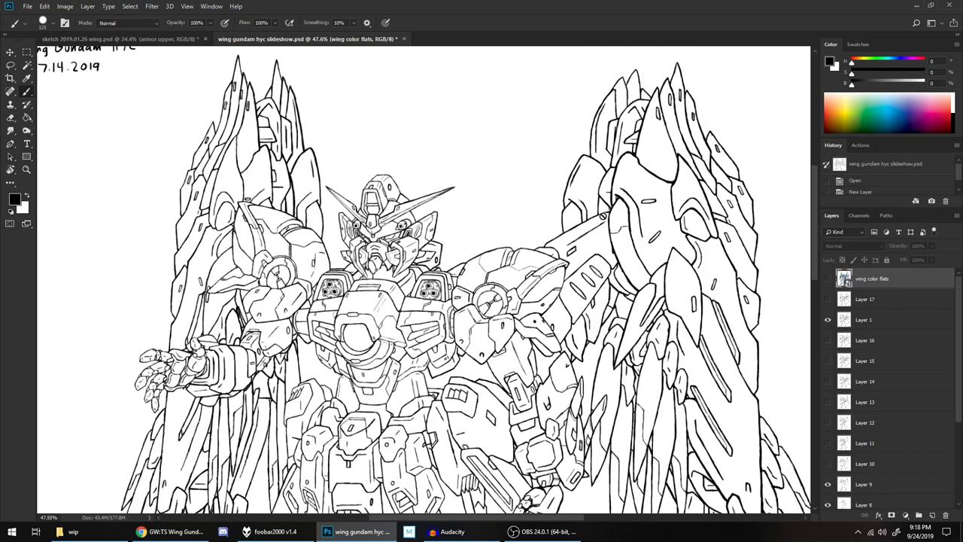
{"action": "scroll", "coordinate": [602, 216], "scroll_direction": "down", "scroll_amount": 3}
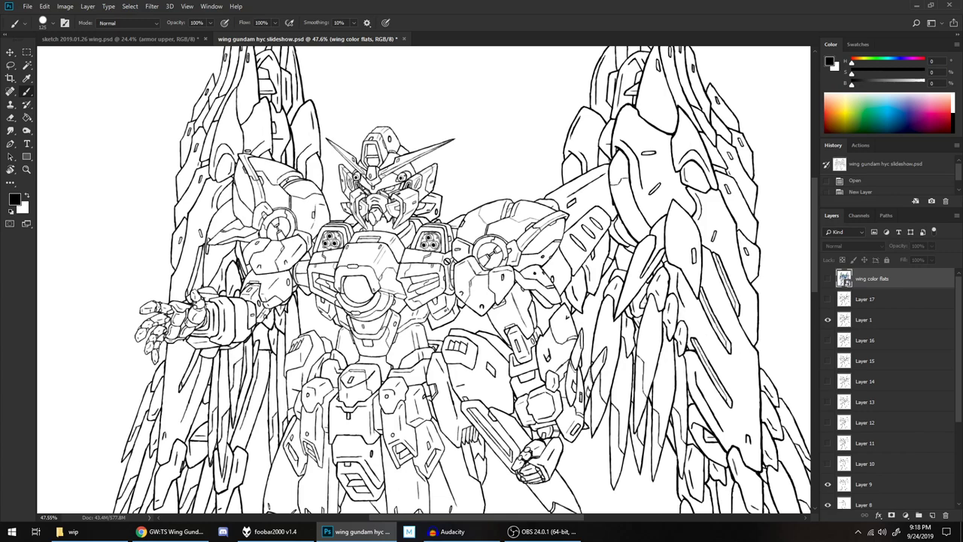
{"action": "scroll", "coordinate": [447, 261], "scroll_direction": "down", "scroll_amount": 2}
{"action": "scroll", "coordinate": [447, 261], "scroll_direction": "down", "scroll_amount": 2}
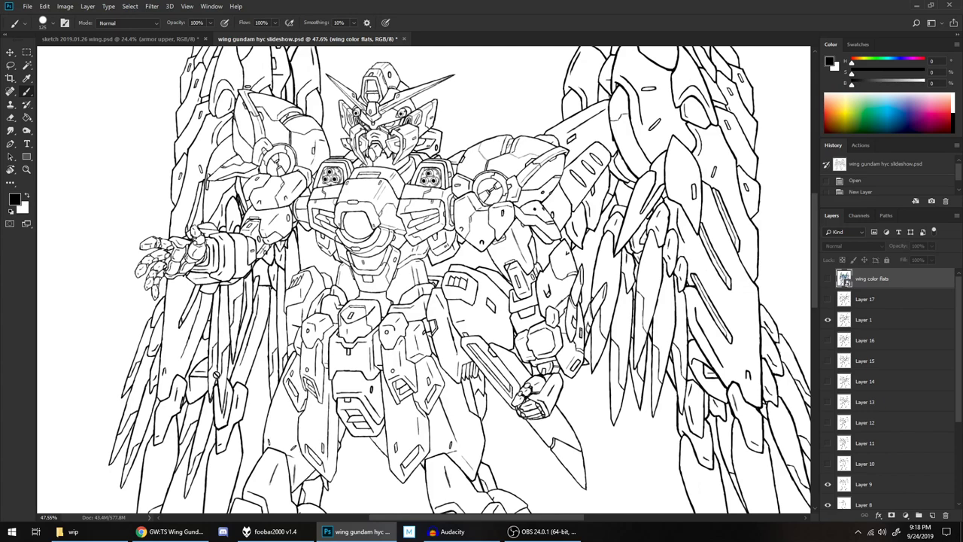
{"action": "scroll", "coordinate": [217, 375], "scroll_direction": "down", "scroll_amount": 1}
{"action": "scroll", "coordinate": [509, 364], "scroll_direction": "down", "scroll_amount": 6}
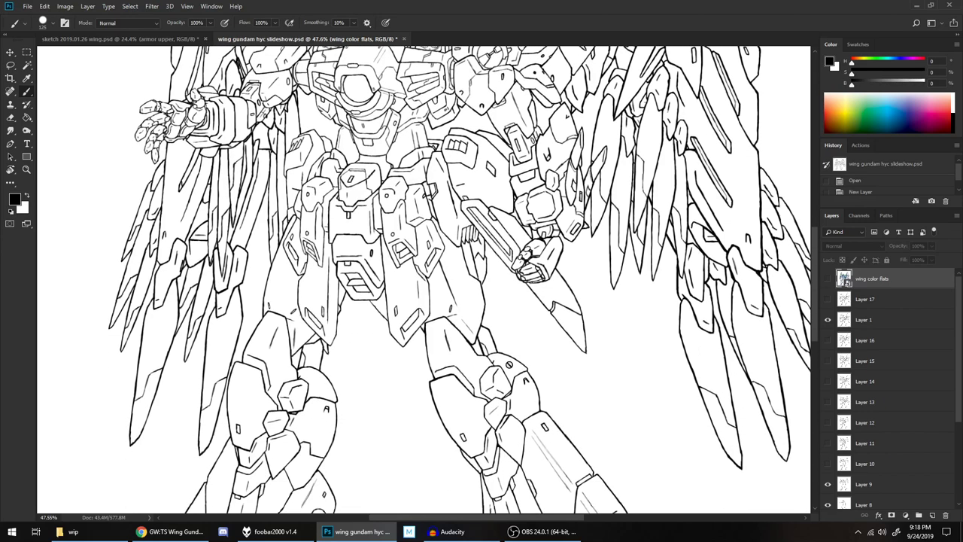
{"action": "scroll", "coordinate": [509, 364], "scroll_direction": "down", "scroll_amount": 1}
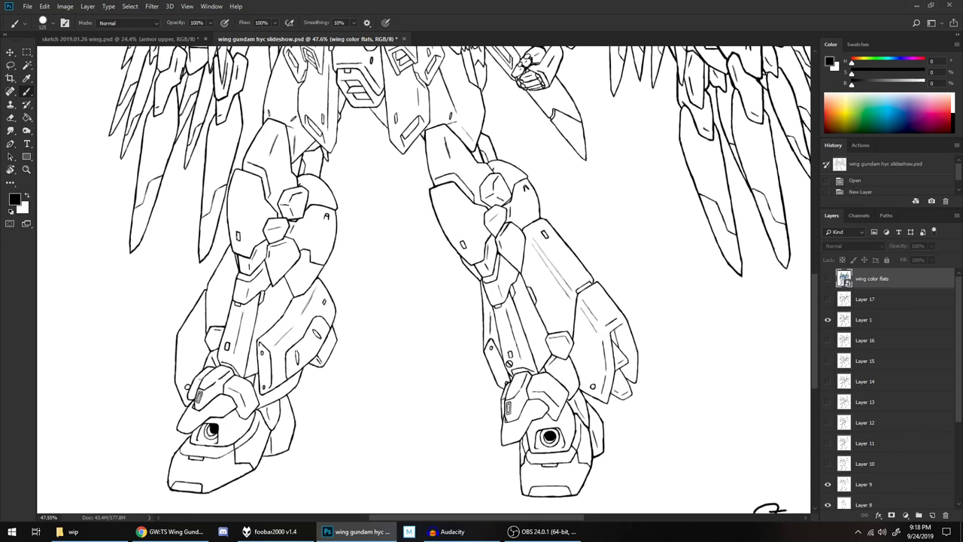
{"action": "scroll", "coordinate": [445, 345], "scroll_direction": "up", "scroll_amount": 6}
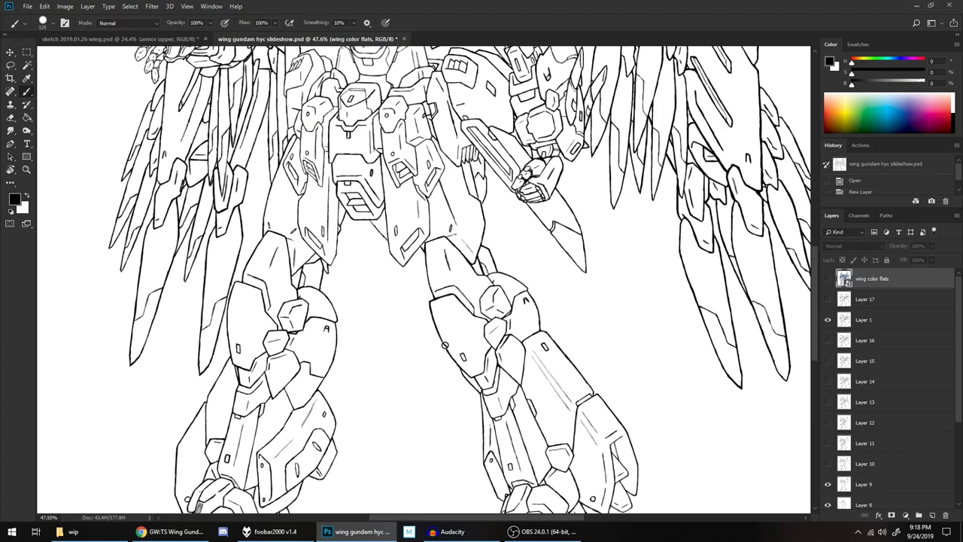
{"action": "scroll", "coordinate": [445, 344], "scroll_direction": "up", "scroll_amount": 3}
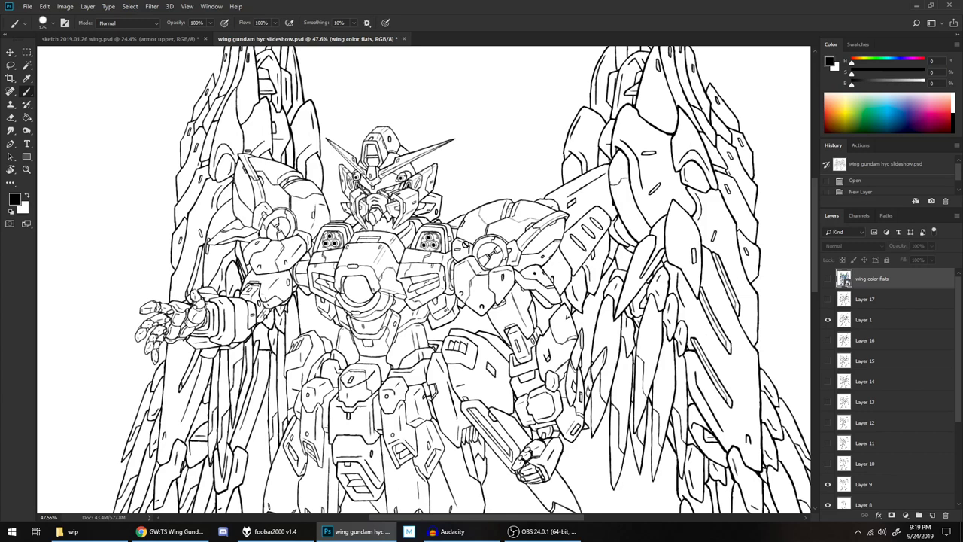
{"action": "scroll", "coordinate": [456, 267], "scroll_direction": "down", "scroll_amount": 1}
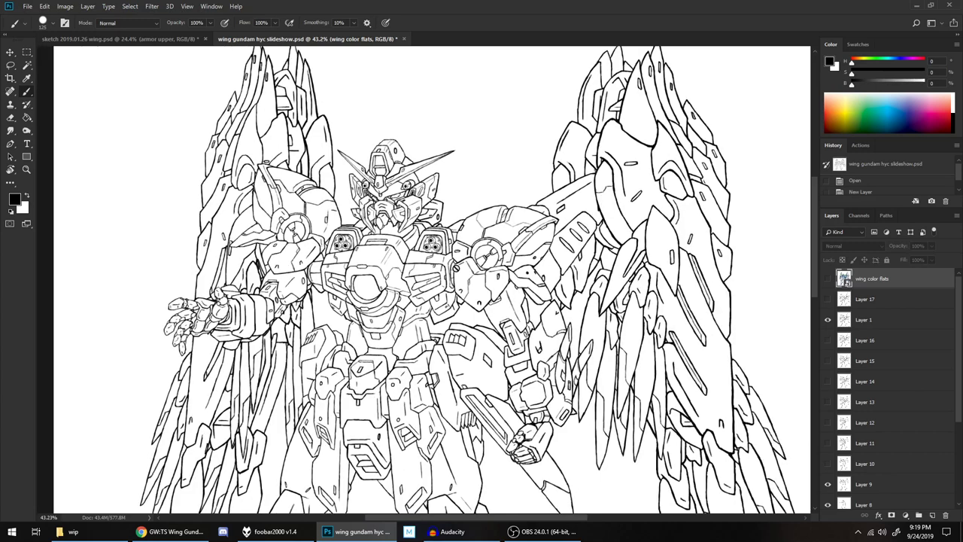
{"action": "scroll", "coordinate": [636, 193], "scroll_direction": "down", "scroll_amount": 1}
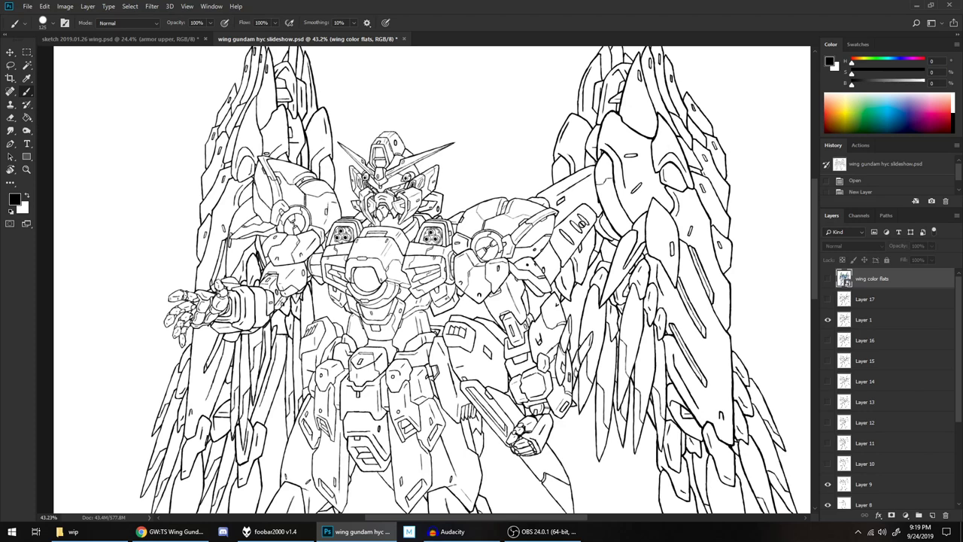
Show the wing color flats layer and look over the flat-colored figure
{"action": "left_click", "coordinate": [829, 279]}
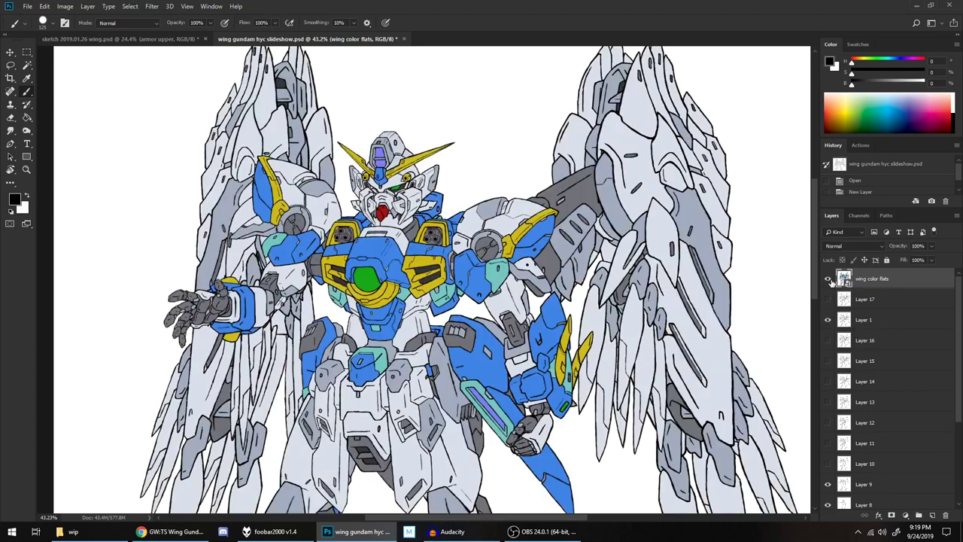
{"action": "scroll", "coordinate": [654, 239], "scroll_direction": "down", "scroll_amount": 1}
{"action": "scroll", "coordinate": [654, 240], "scroll_direction": "down", "scroll_amount": 2}
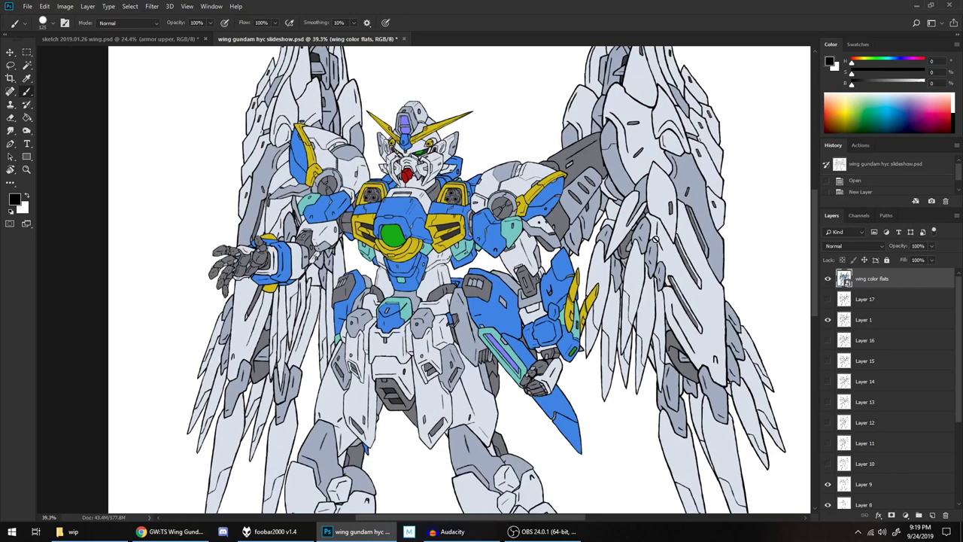
{"action": "scroll", "coordinate": [655, 240], "scroll_direction": "down", "scroll_amount": 1}
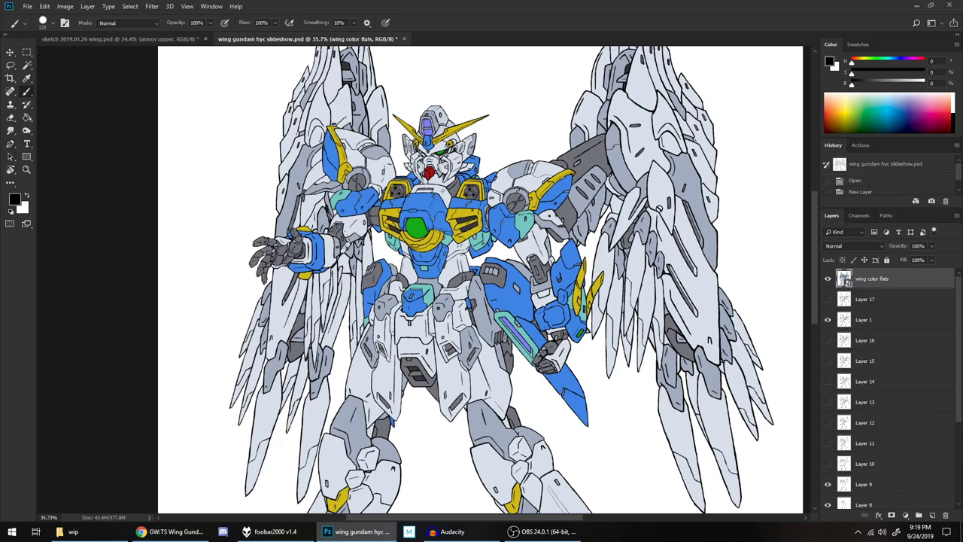
{"action": "scroll", "coordinate": [659, 207], "scroll_direction": "down", "scroll_amount": 1}
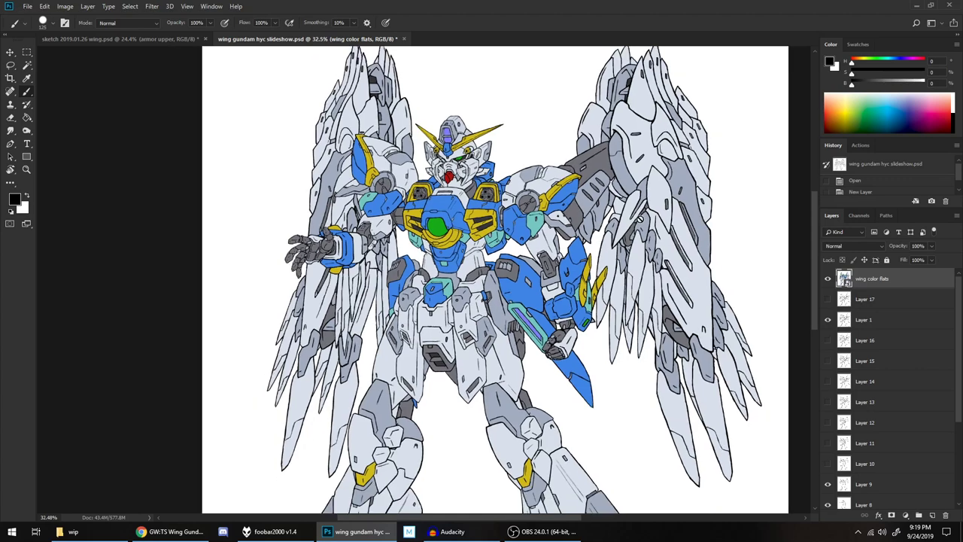
{"action": "scroll", "coordinate": [644, 214], "scroll_direction": "down", "scroll_amount": 1}
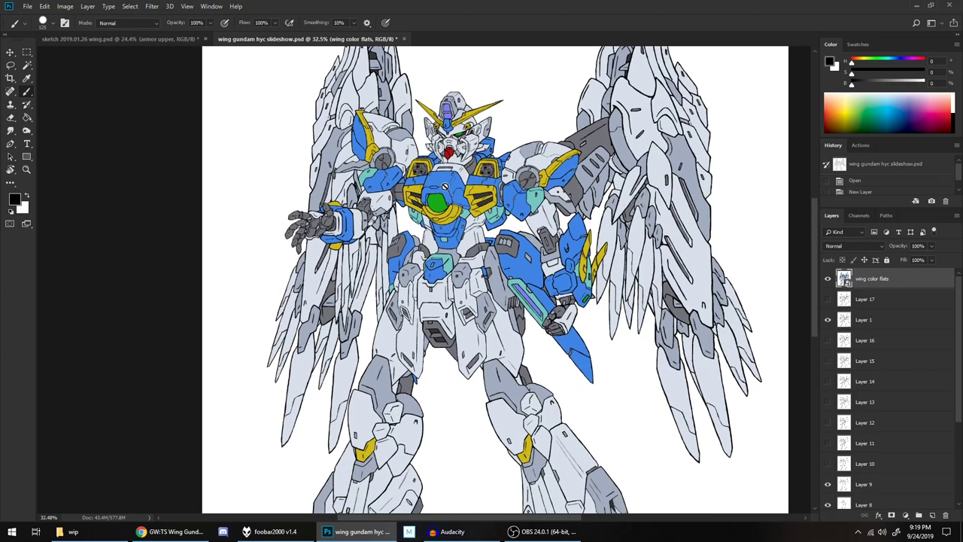
Return to the sketch 2019.01.26 wing.psd document and expand the effect group inside the top group
{"action": "left_click", "coordinate": [112, 37]}
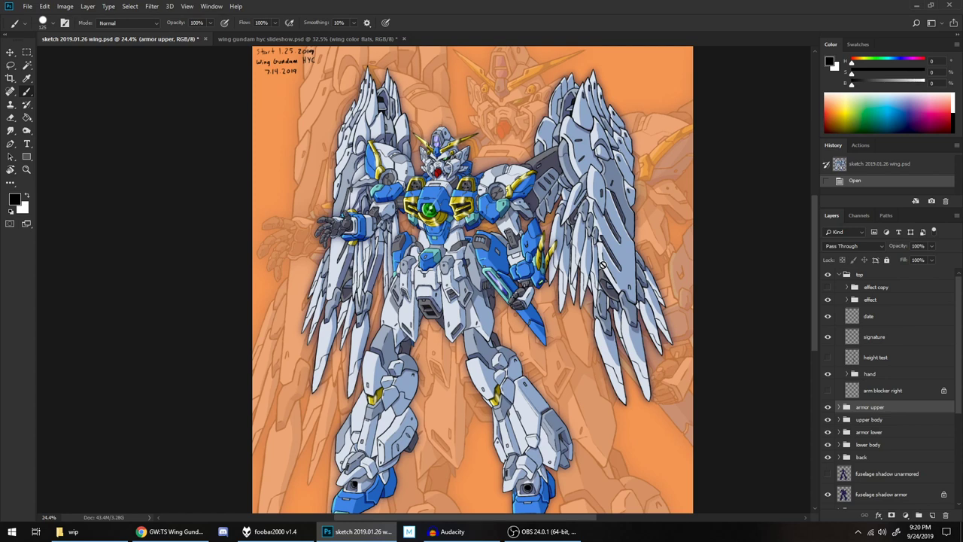
{"action": "scroll", "coordinate": [859, 361], "scroll_direction": "down", "scroll_amount": 4}
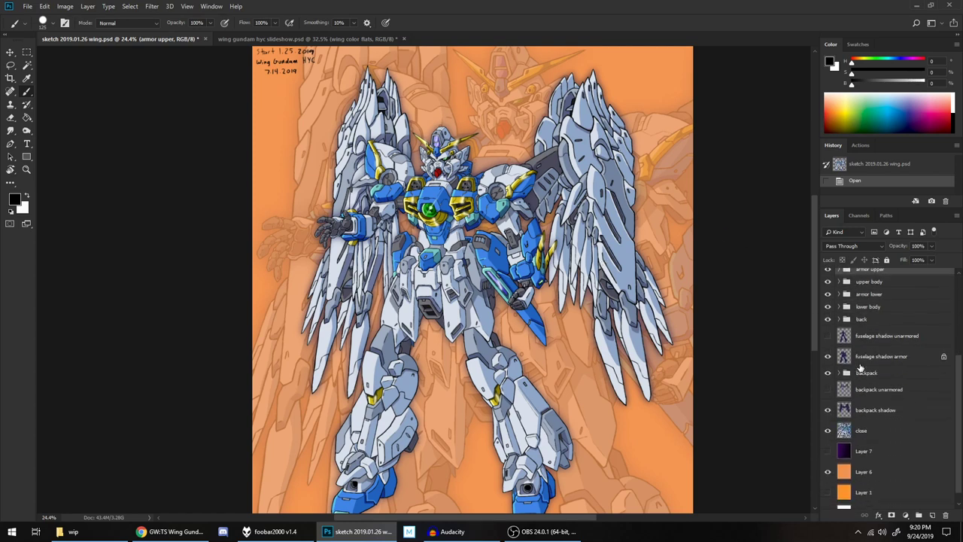
{"action": "scroll", "coordinate": [850, 350], "scroll_direction": "up", "scroll_amount": 4}
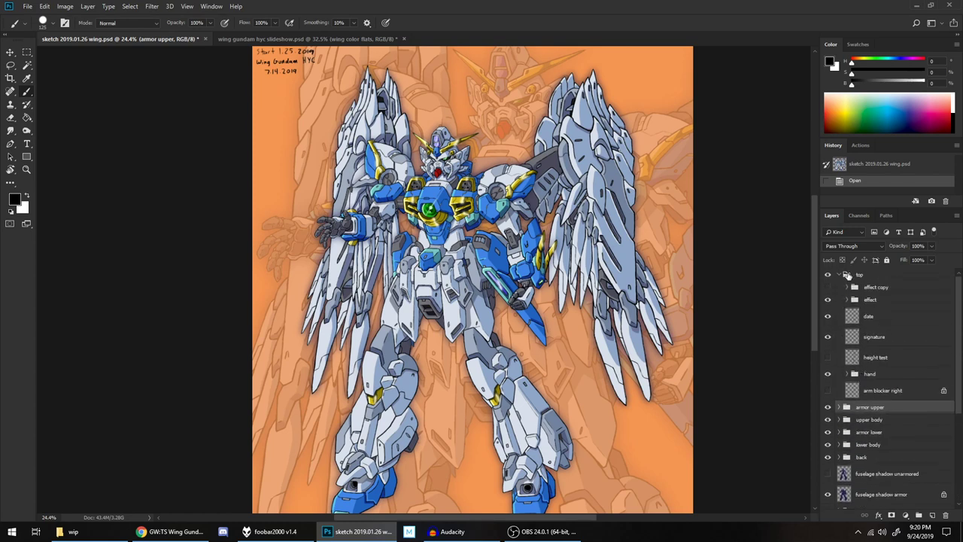
{"action": "left_click", "coordinate": [846, 300]}
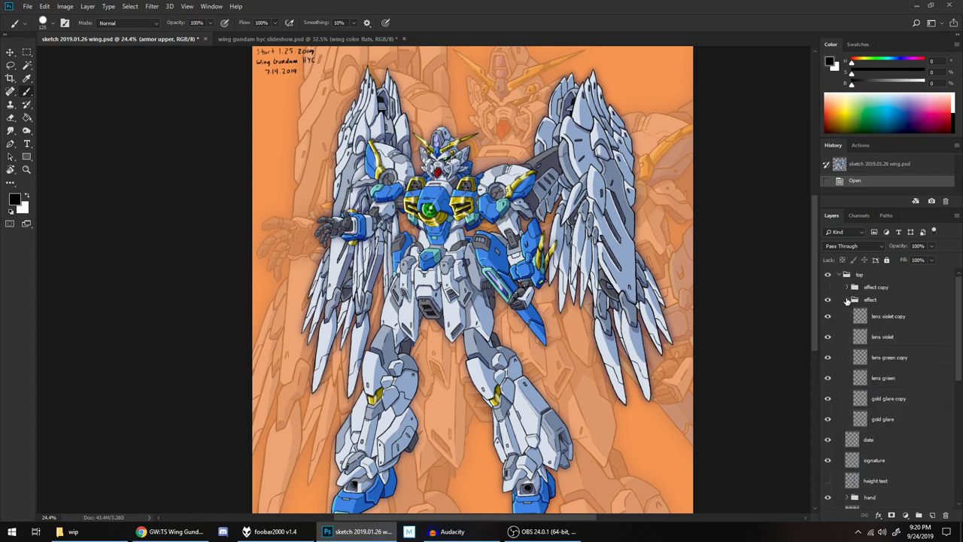
Collapse the effect group and examine the painted head, chest, shoulders and wings up close
{"action": "left_click", "coordinate": [846, 300]}
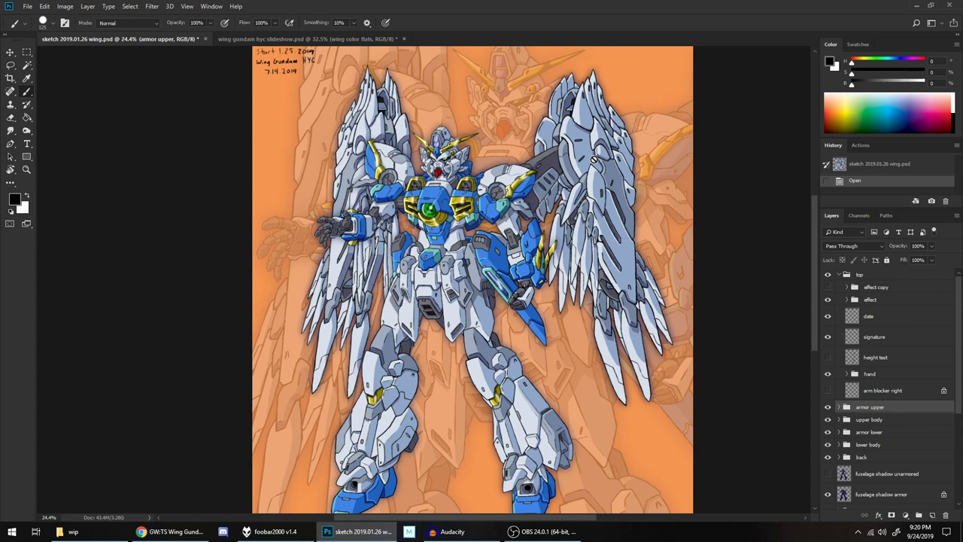
{"action": "scroll", "coordinate": [593, 159], "scroll_direction": "down", "scroll_amount": 2}
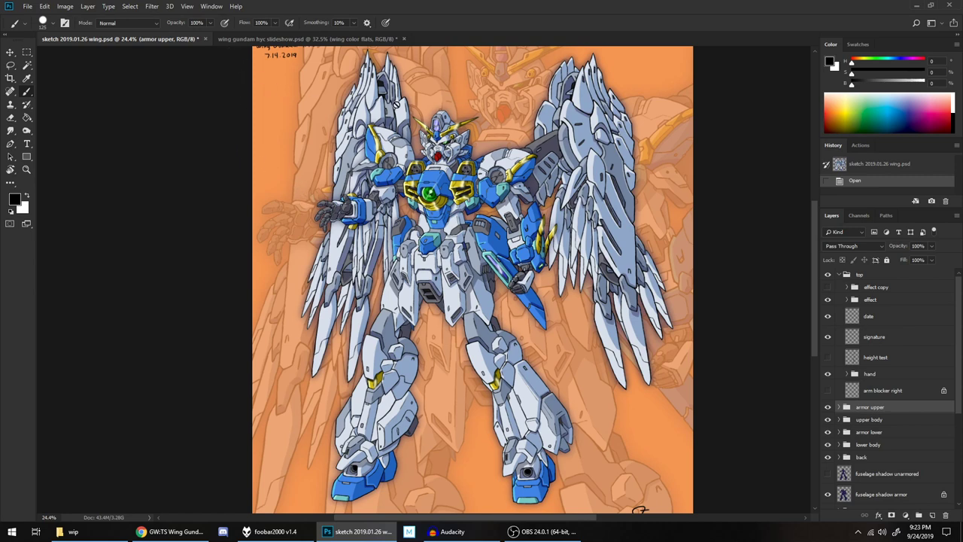
{"action": "scroll", "coordinate": [499, 172], "scroll_direction": "up", "scroll_amount": 3}
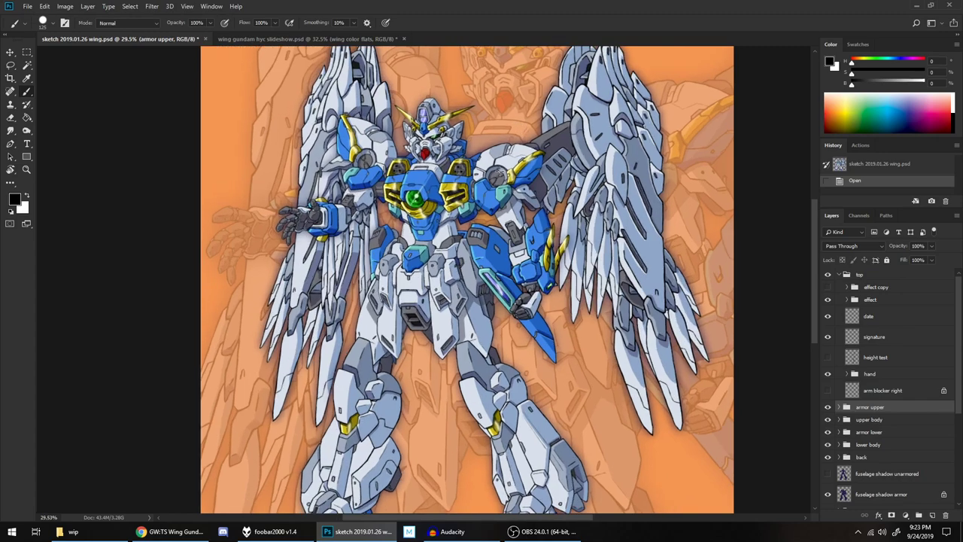
{"action": "scroll", "coordinate": [499, 171], "scroll_direction": "up", "scroll_amount": 2}
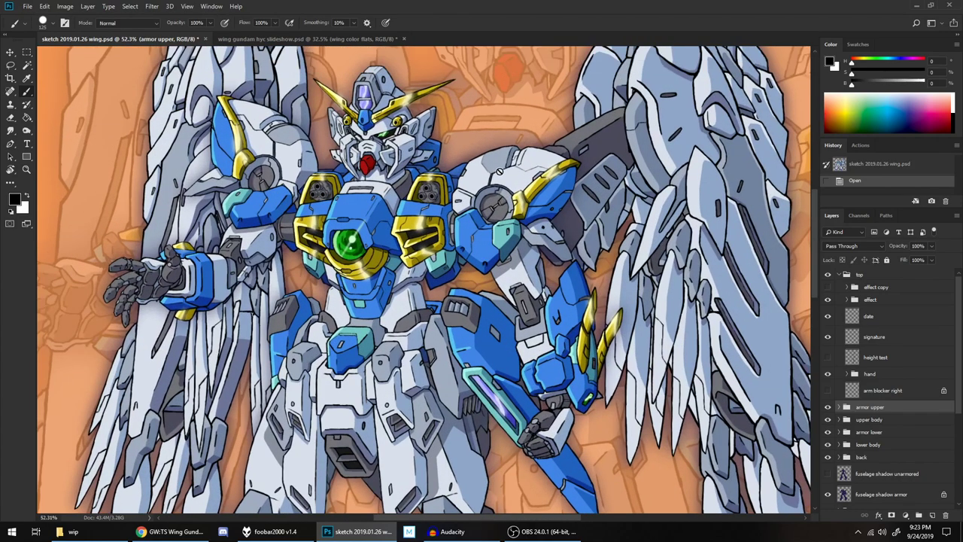
{"action": "left_click_drag", "start_coordinate": [510, 136], "coordinate": [439, 208]}
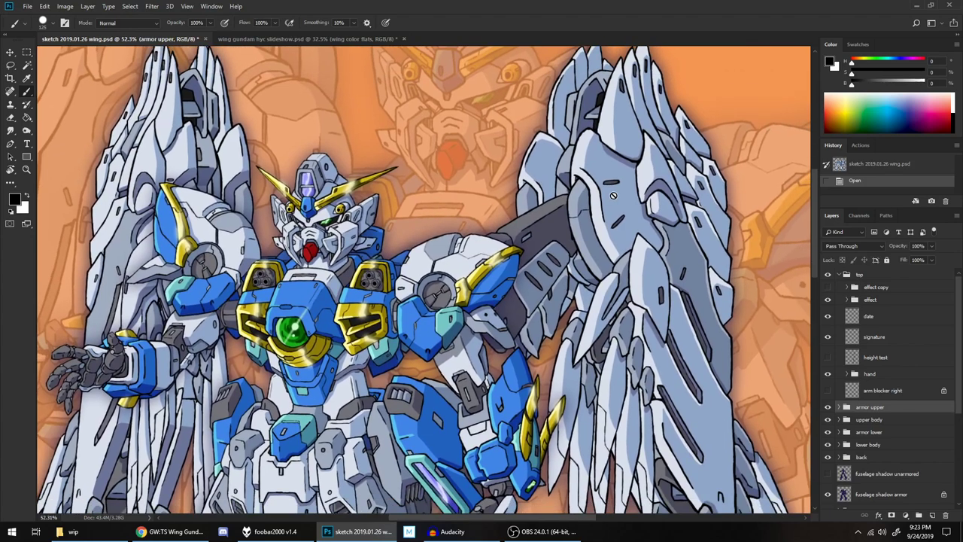
{"action": "scroll", "coordinate": [614, 195], "scroll_direction": "down", "scroll_amount": 2}
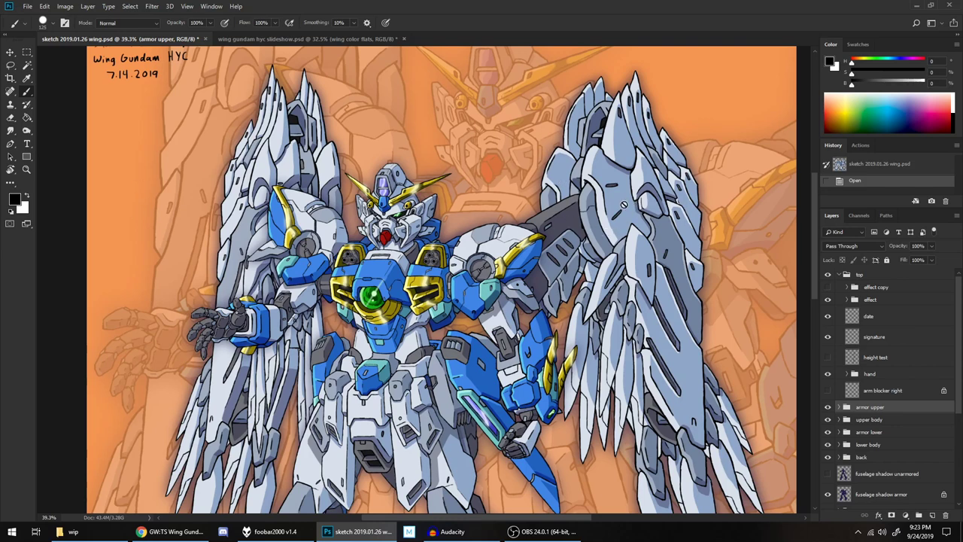
{"action": "left_click_drag", "start_coordinate": [539, 263], "coordinate": [521, 170]}
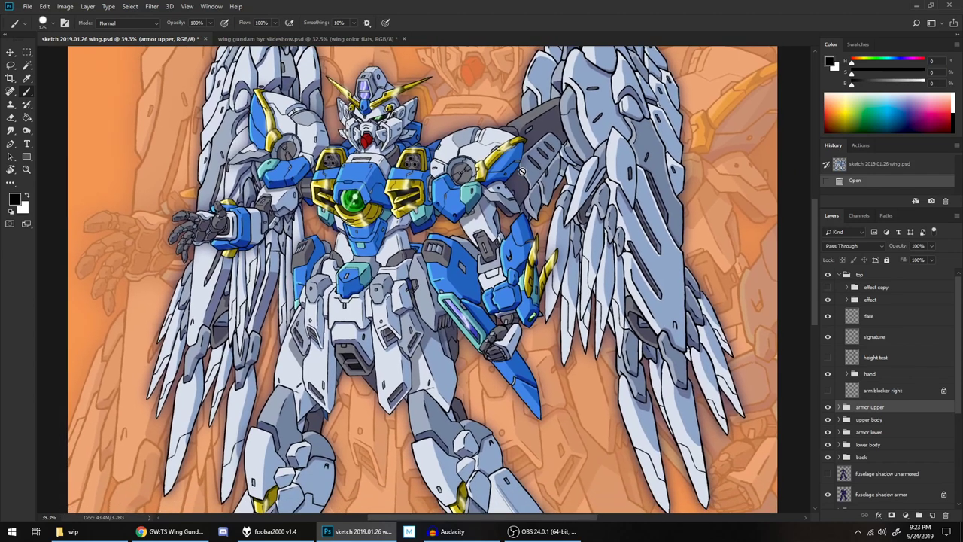
Examine the painting from the torso down through the waist, legs and feet
{"action": "scroll", "coordinate": [522, 198], "scroll_direction": "up", "scroll_amount": 3}
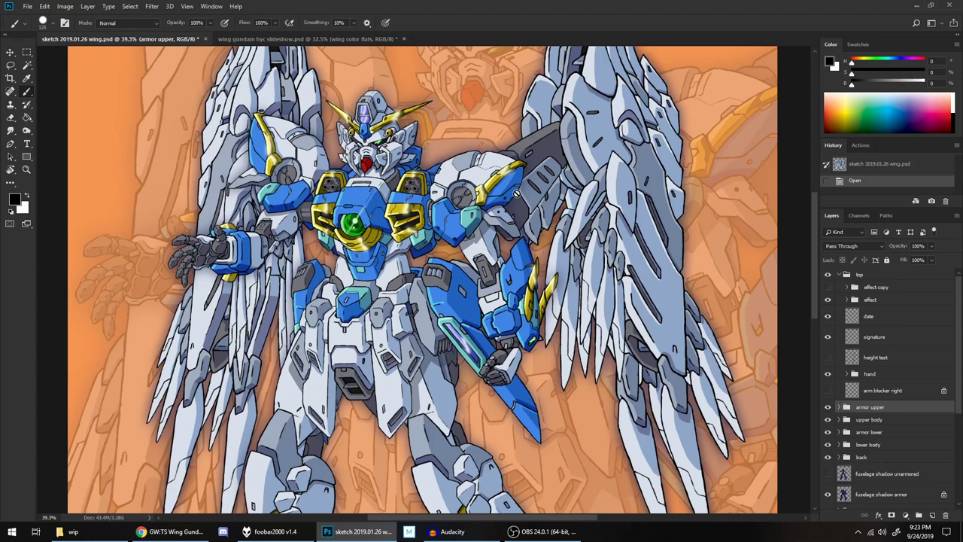
{"action": "scroll", "coordinate": [575, 248], "scroll_direction": "down", "scroll_amount": 3}
{"action": "scroll", "coordinate": [575, 248], "scroll_direction": "down", "scroll_amount": 5}
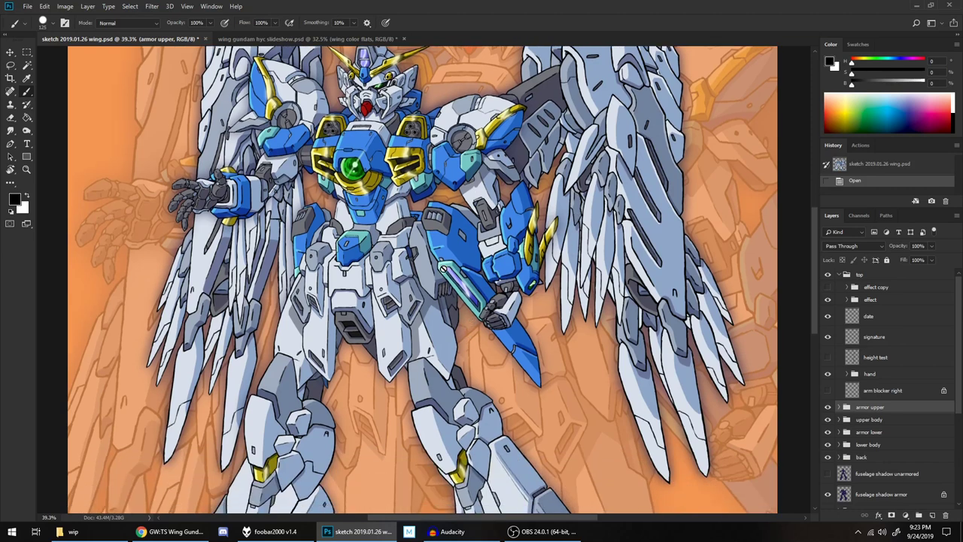
{"action": "scroll", "coordinate": [439, 273], "scroll_direction": "down", "scroll_amount": 1, "text": "alt"}
{"action": "scroll", "coordinate": [435, 274], "scroll_direction": "down", "scroll_amount": 8}
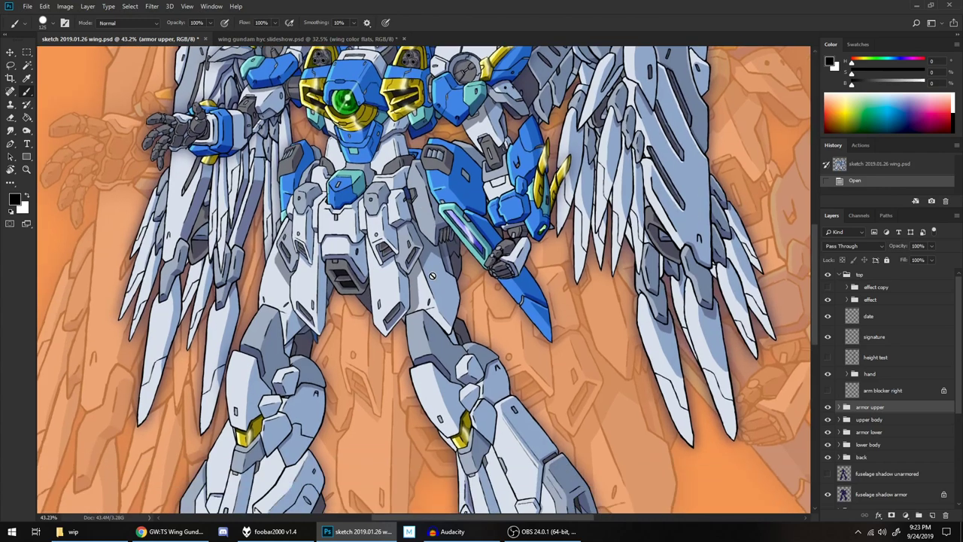
{"action": "scroll", "coordinate": [431, 276], "scroll_direction": "down", "scroll_amount": 2, "text": "alt"}
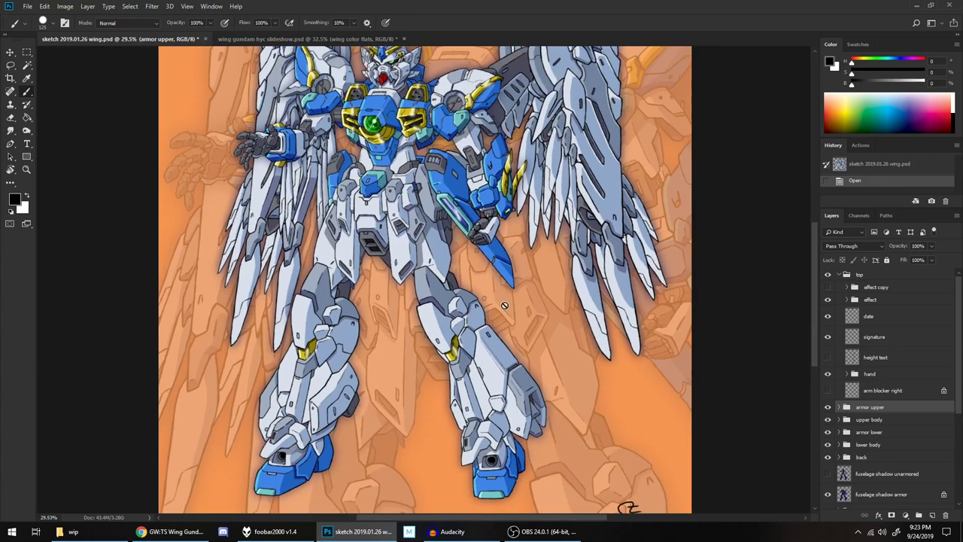
{"action": "scroll", "coordinate": [505, 352], "scroll_direction": "up", "scroll_amount": 9, "text": "alt"}
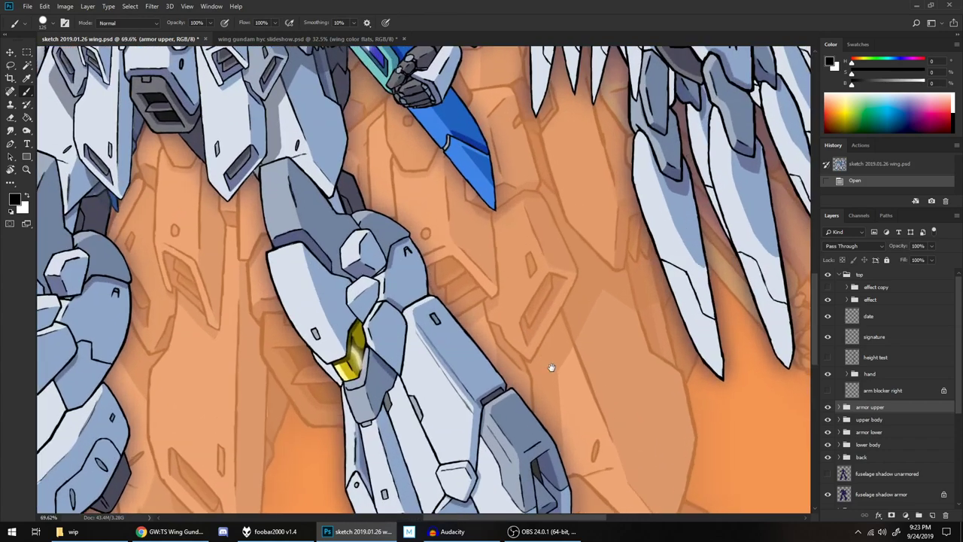
{"action": "left_click_drag", "start_coordinate": [550, 366], "coordinate": [550, 185]}
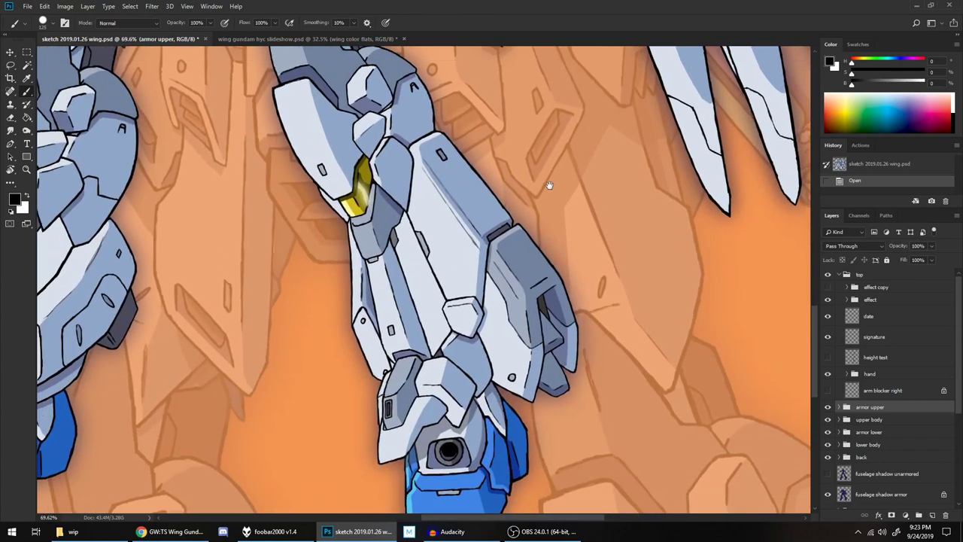
{"action": "scroll", "coordinate": [551, 189], "scroll_direction": "down", "scroll_amount": 2}
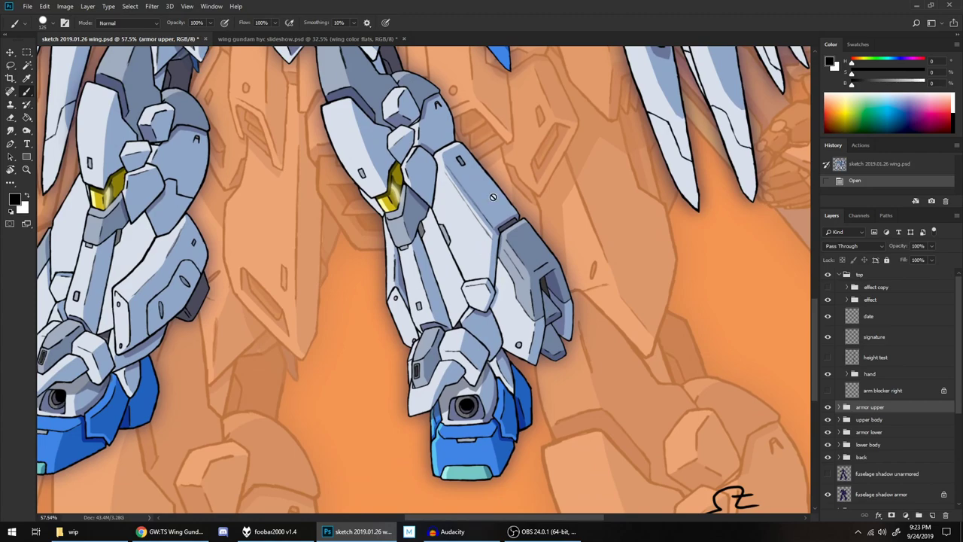
Inspect the shading on the hip armor, shield and blue forearm with its gold blades
{"action": "left_click_drag", "start_coordinate": [353, 246], "coordinate": [490, 480]}
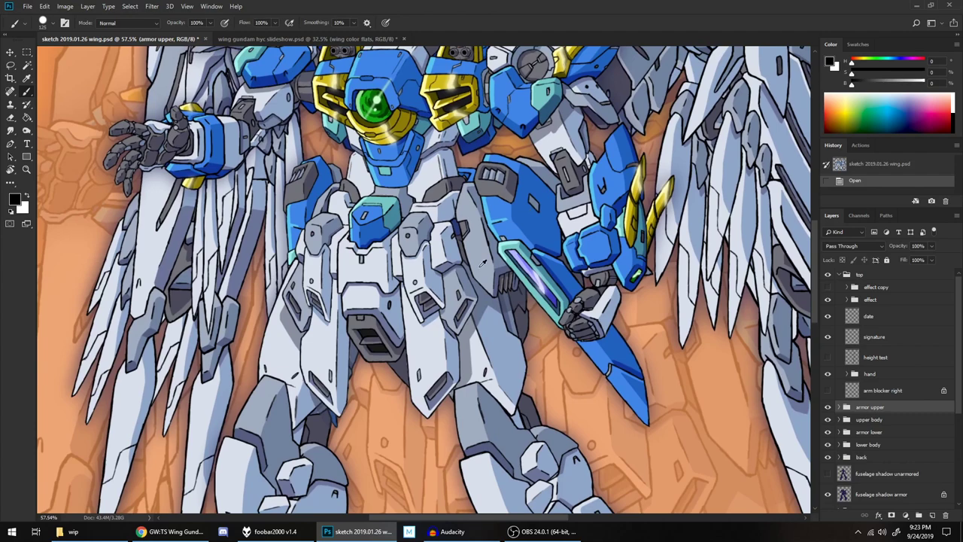
{"action": "scroll", "coordinate": [482, 263], "scroll_direction": "up", "scroll_amount": 2}
{"action": "left_click_drag", "start_coordinate": [507, 252], "coordinate": [620, 201]}
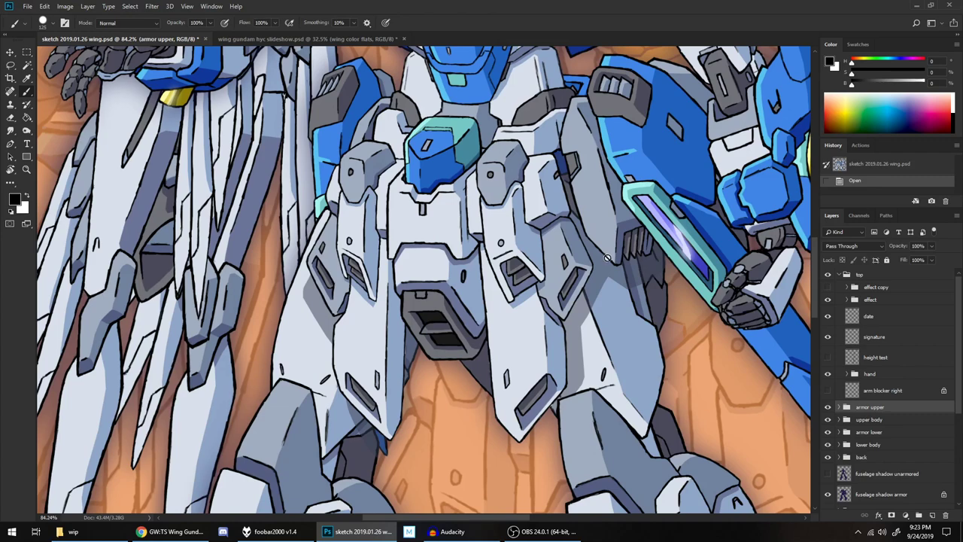
{"action": "scroll", "coordinate": [616, 249], "scroll_direction": "up", "scroll_amount": 2}
{"action": "left_click_drag", "start_coordinate": [616, 249], "coordinate": [387, 291]}
{"action": "scroll", "coordinate": [387, 291], "scroll_direction": "up", "scroll_amount": 2}
{"action": "left_click_drag", "start_coordinate": [432, 127], "coordinate": [480, 141]}
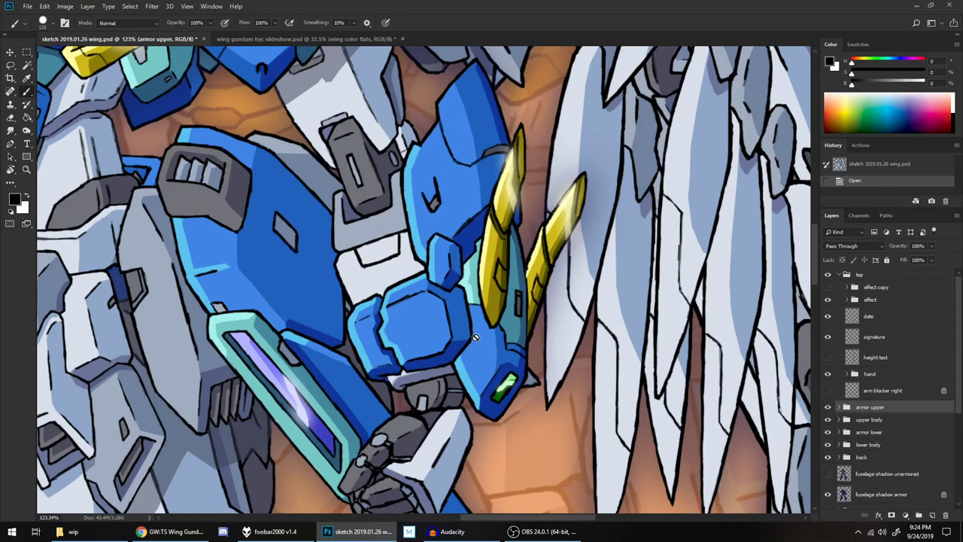
Inspect the foot and ankle armor up close with the canvas rotated upside down, and restore the upright view
{"action": "left_click_drag", "start_coordinate": [475, 336], "coordinate": [548, 217]}
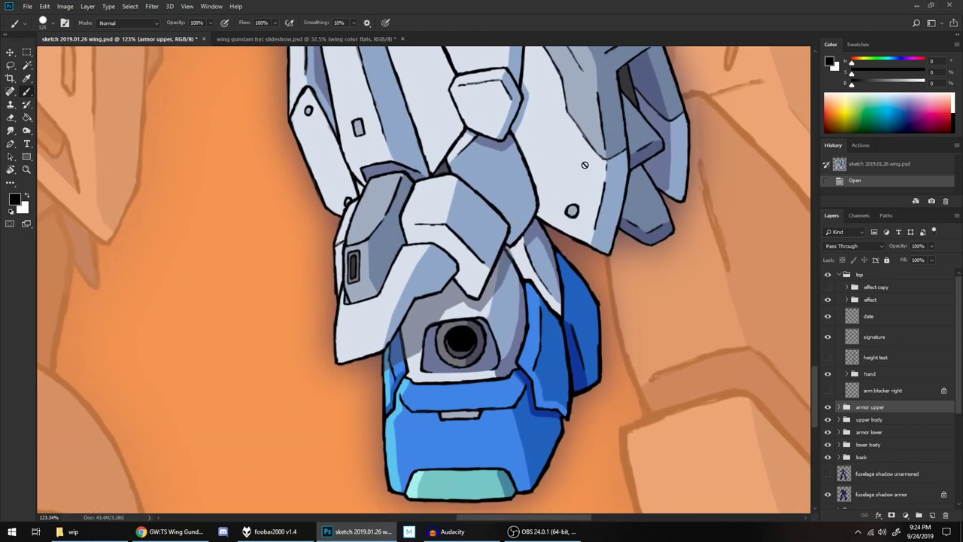
{"action": "key", "text": "r"}
{"action": "mouse_move", "coordinate": [591, 153]}
{"action": "left_mouse_down"}
{"action": "mouse_move", "coordinate": [610, 306]}
{"action": "mouse_move", "coordinate": [334, 416]}
{"action": "mouse_move", "coordinate": [305, 344]}
{"action": "left_mouse_up"}
{"action": "key", "text": "b"}
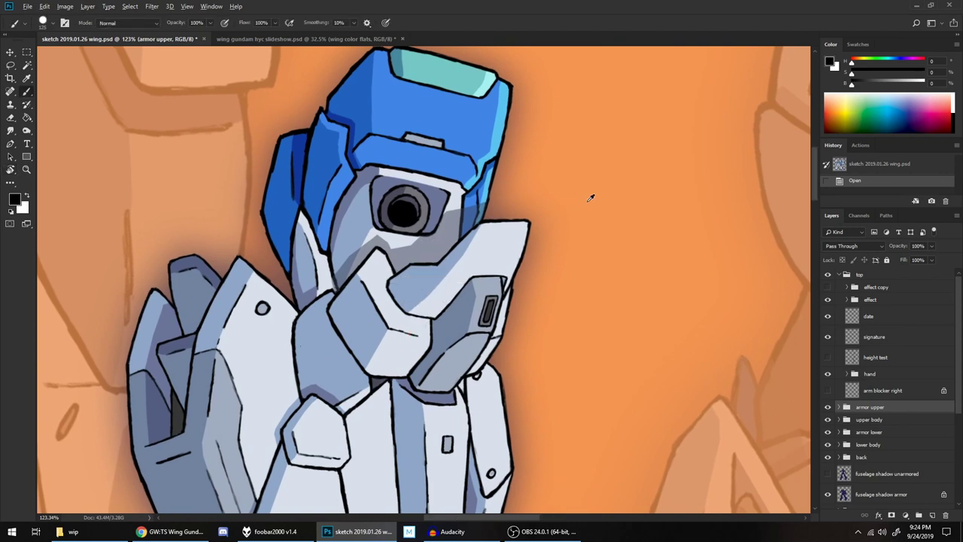
{"action": "scroll", "coordinate": [592, 195], "scroll_direction": "up", "scroll_amount": 3}
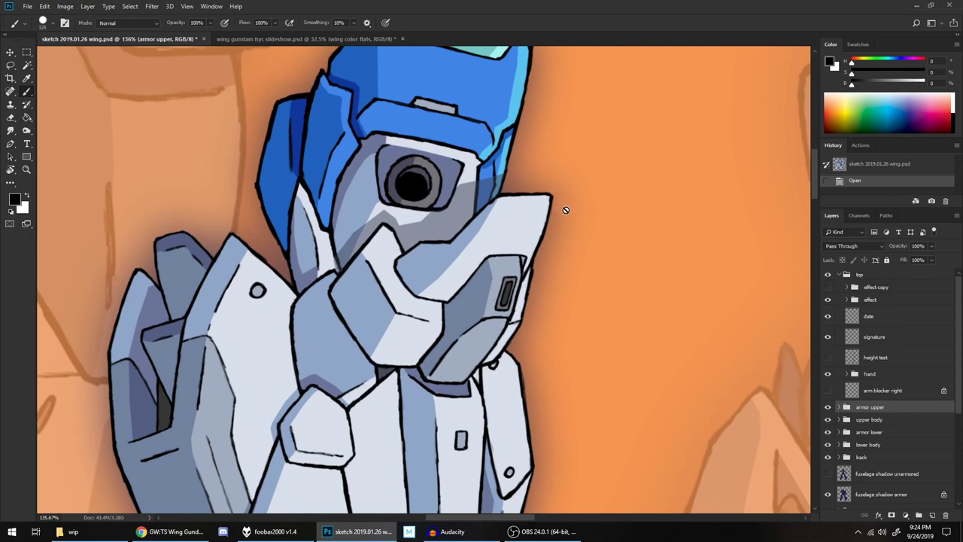
{"action": "scroll", "coordinate": [557, 295], "scroll_direction": "down", "scroll_amount": 2}
{"action": "left_click_drag", "start_coordinate": [537, 290], "coordinate": [542, 231]}
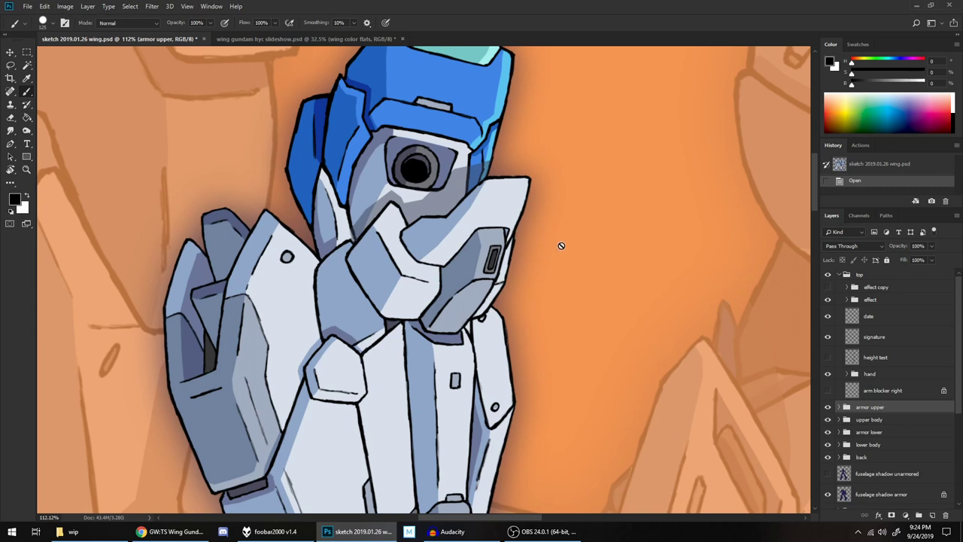
{"action": "left_click_drag", "start_coordinate": [565, 232], "coordinate": [544, 245]}
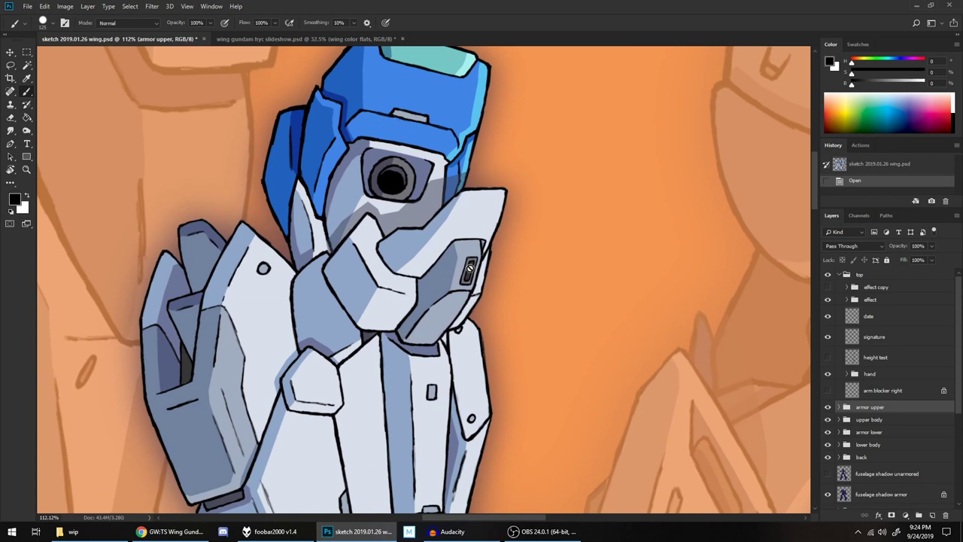
{"action": "mouse_move", "coordinate": [539, 297]}
{"action": "left_mouse_down"}
{"action": "mouse_move", "coordinate": [543, 186]}
{"action": "mouse_move", "coordinate": [525, 110]}
{"action": "mouse_move", "coordinate": [539, 303]}
{"action": "left_mouse_up"}
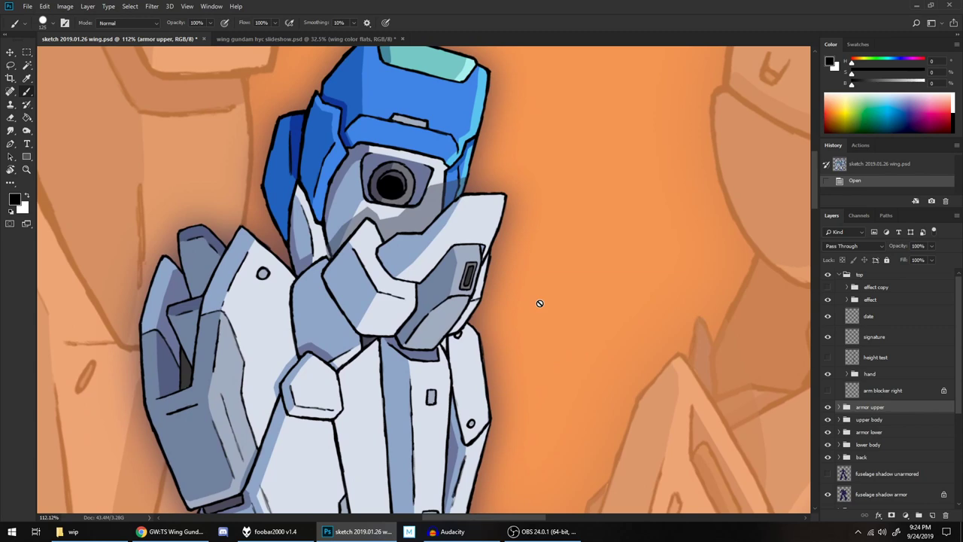
{"action": "key", "text": "r"}
{"action": "left_click_drag", "start_coordinate": [538, 300], "coordinate": [538, 302]}
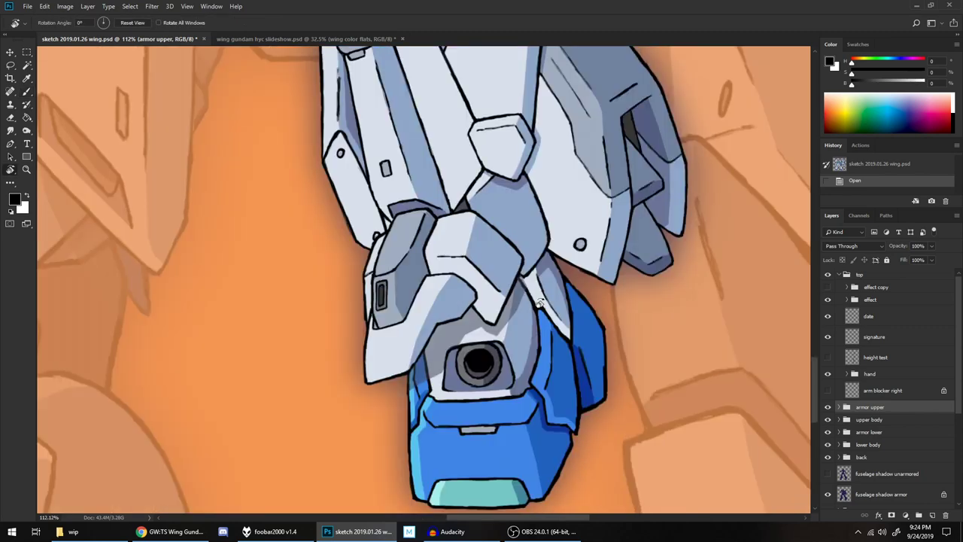
Look over the figure again from the lower legs up to the wings and head, ending with a wider view
{"action": "scroll", "coordinate": [619, 248], "scroll_direction": "down", "scroll_amount": 3}
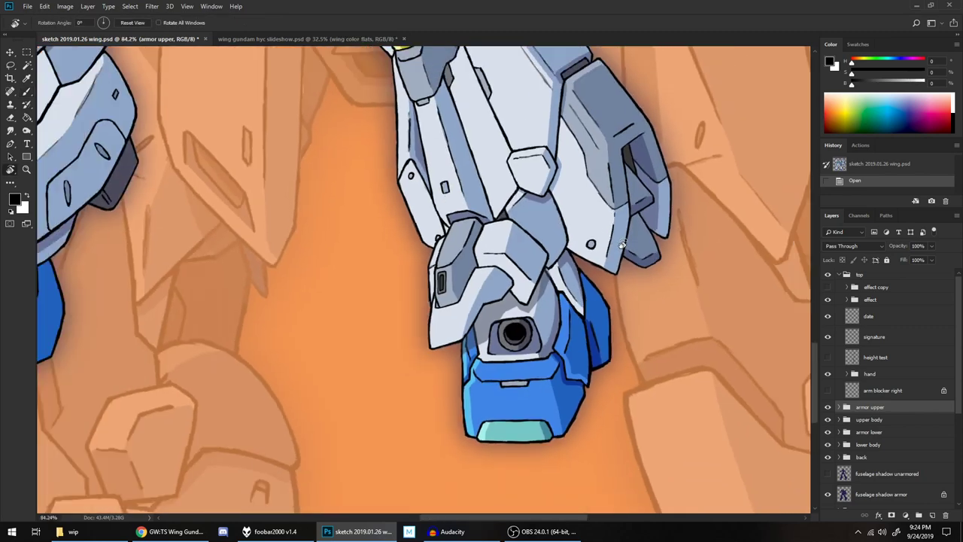
{"action": "scroll", "coordinate": [561, 327], "scroll_direction": "down", "scroll_amount": 1}
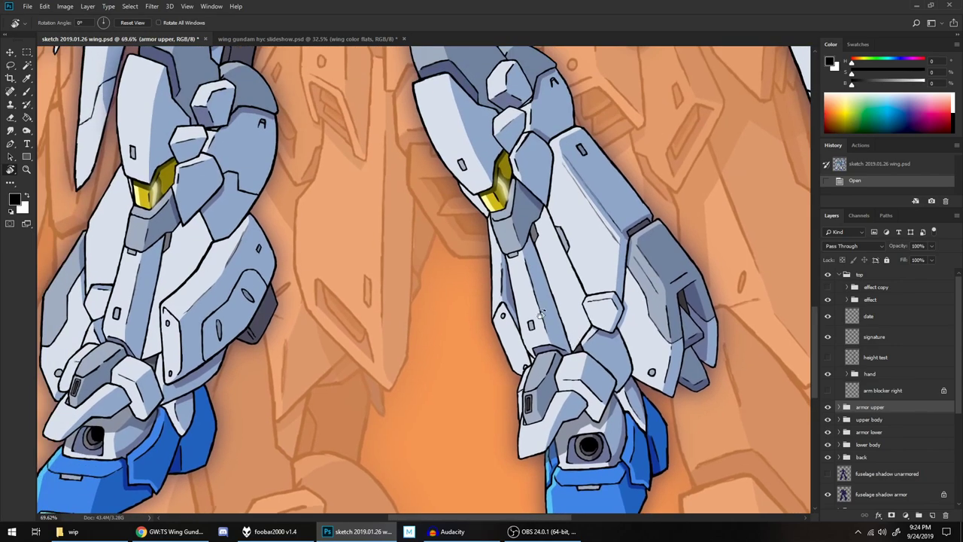
{"action": "scroll", "coordinate": [534, 308], "scroll_direction": "down", "scroll_amount": 1}
{"action": "left_click_drag", "start_coordinate": [461, 202], "coordinate": [481, 286]}
{"action": "scroll", "coordinate": [482, 286], "scroll_direction": "down", "scroll_amount": 3}
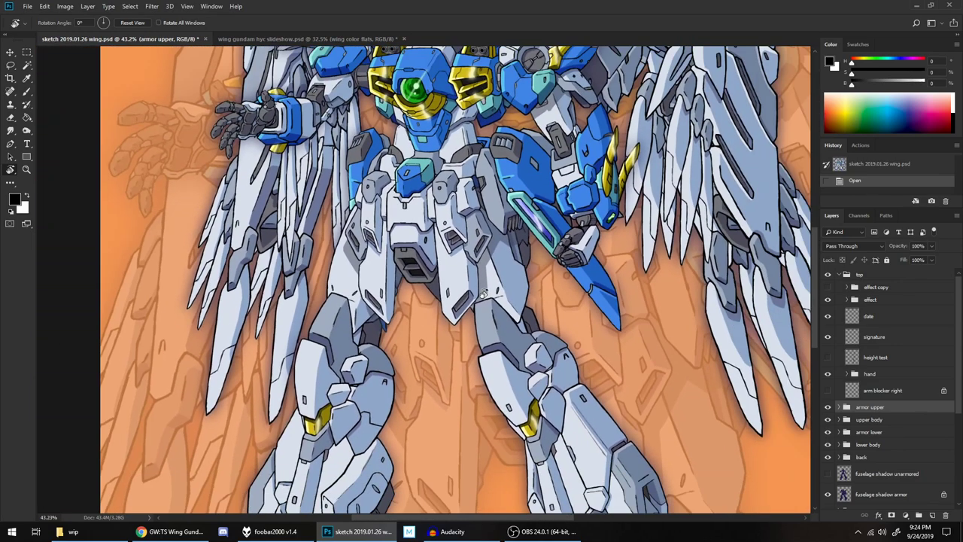
{"action": "left_click_drag", "start_coordinate": [481, 197], "coordinate": [445, 343]}
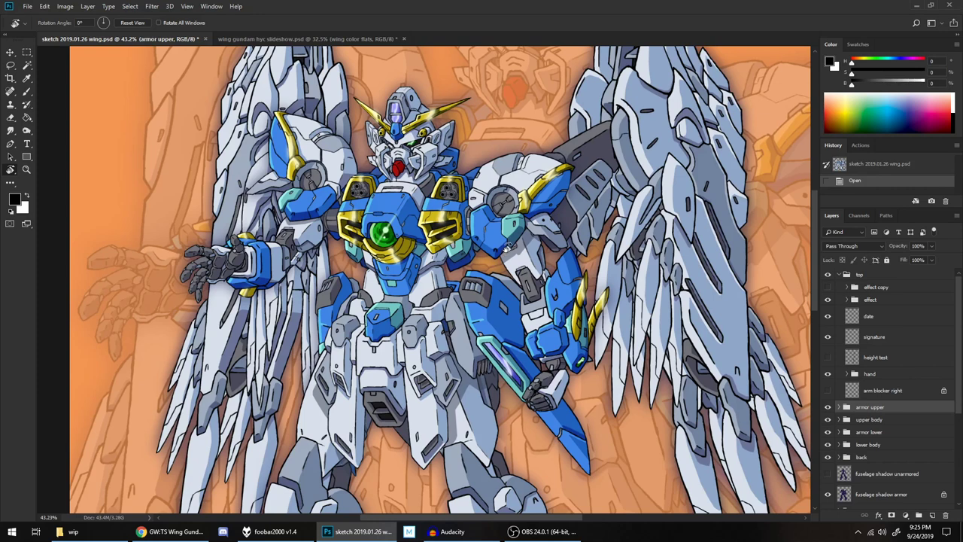
{"action": "key", "text": "b"}
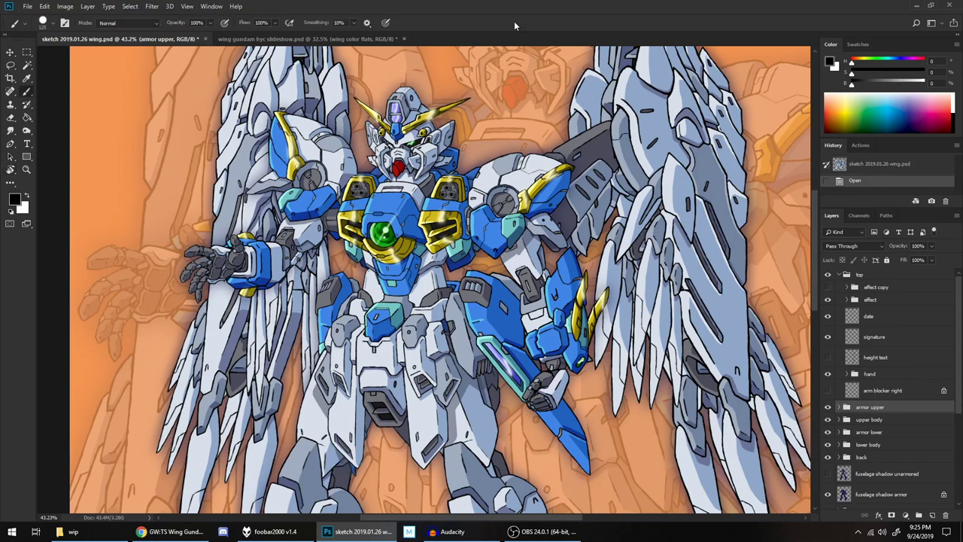
{"action": "scroll", "coordinate": [579, 244], "scroll_direction": "down", "scroll_amount": 2}
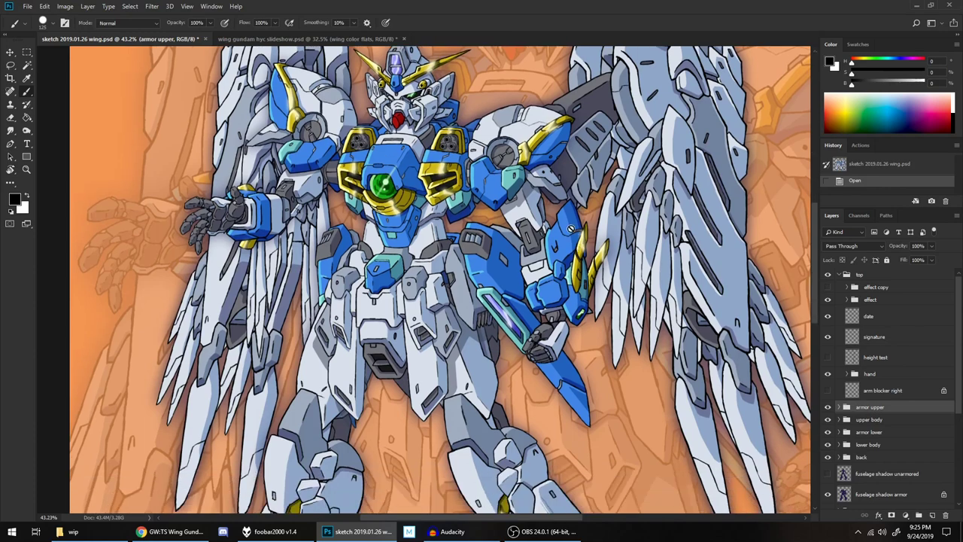
{"action": "scroll", "coordinate": [569, 218], "scroll_direction": "down", "scroll_amount": 1}
{"action": "scroll", "coordinate": [570, 217], "scroll_direction": "down", "scroll_amount": 1}
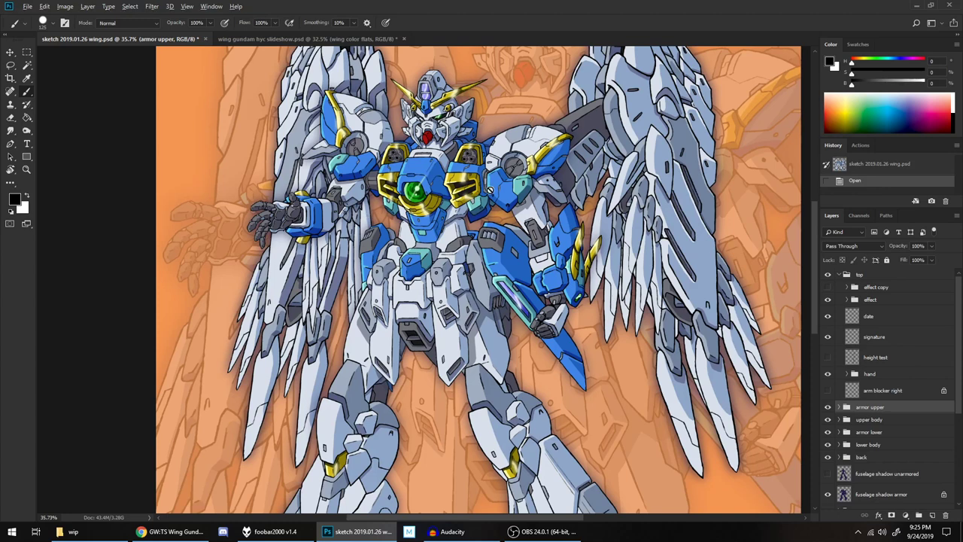
{"action": "scroll", "coordinate": [489, 190], "scroll_direction": "down", "scroll_amount": 2}
{"action": "scroll", "coordinate": [488, 186], "scroll_direction": "up", "scroll_amount": 1}
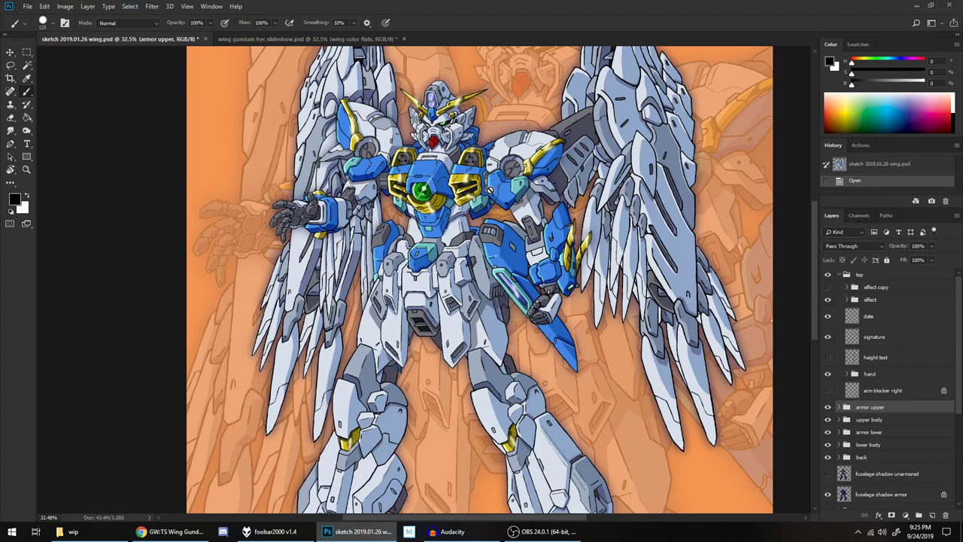
{"action": "scroll", "coordinate": [489, 193], "scroll_direction": "up", "scroll_amount": 2}
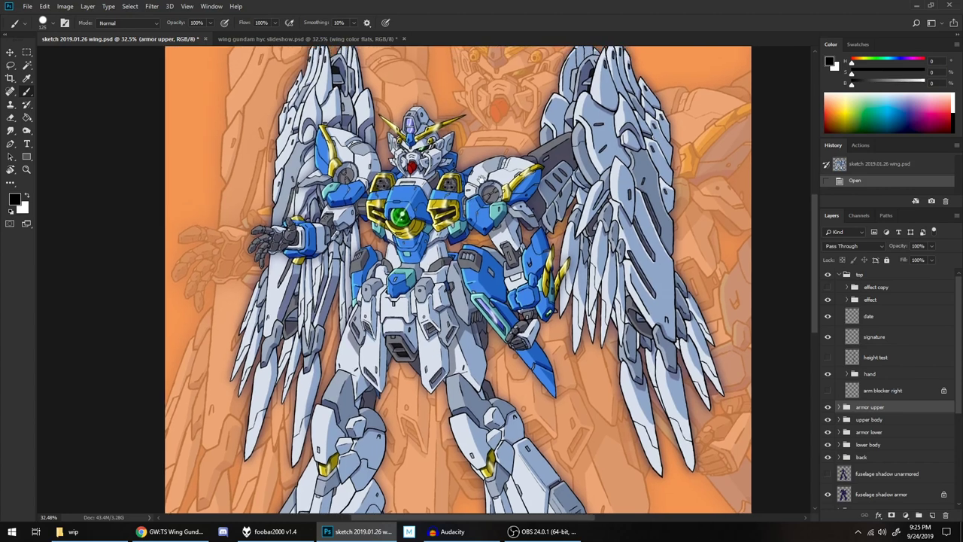
{"action": "left_click_drag", "start_coordinate": [510, 167], "coordinate": [468, 180]}
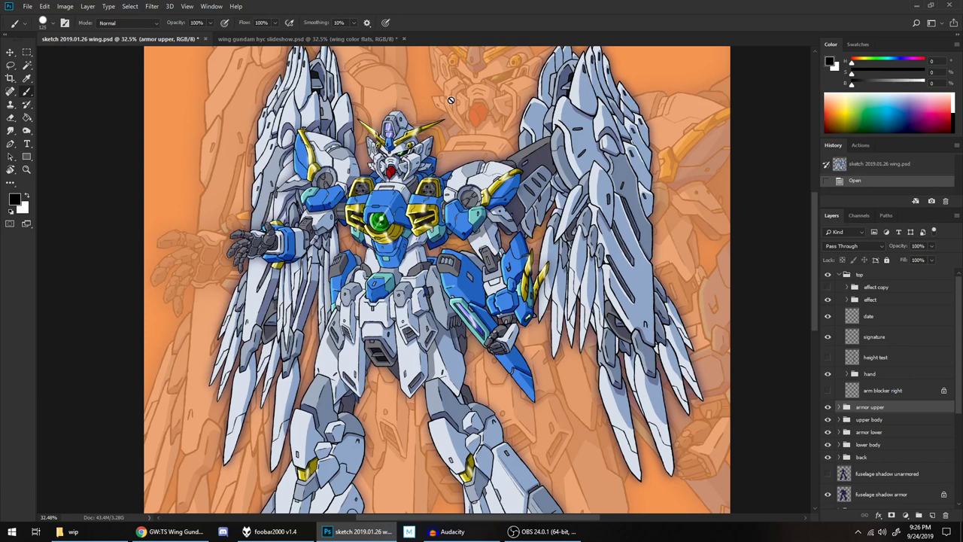
Switch to Chrome to show the published GW:TS Wing Gundam HYC (armored) page on DeviantArt
{"action": "left_click", "coordinate": [201, 526]}
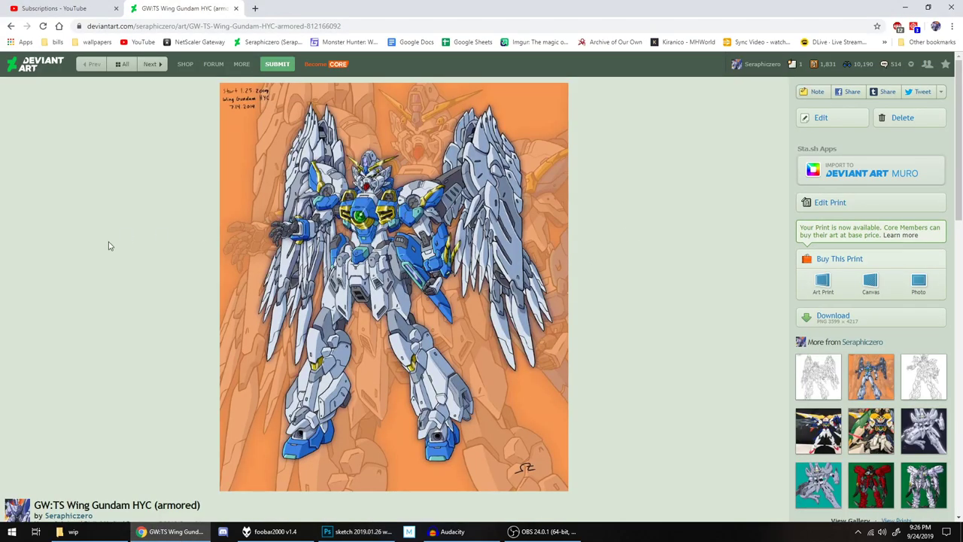
Look through the artwork's DeviantArt page, covering the comments, featured groups, details and stats, and return to the full picture
{"action": "scroll", "coordinate": [96, 330], "scroll_direction": "down", "scroll_amount": 1}
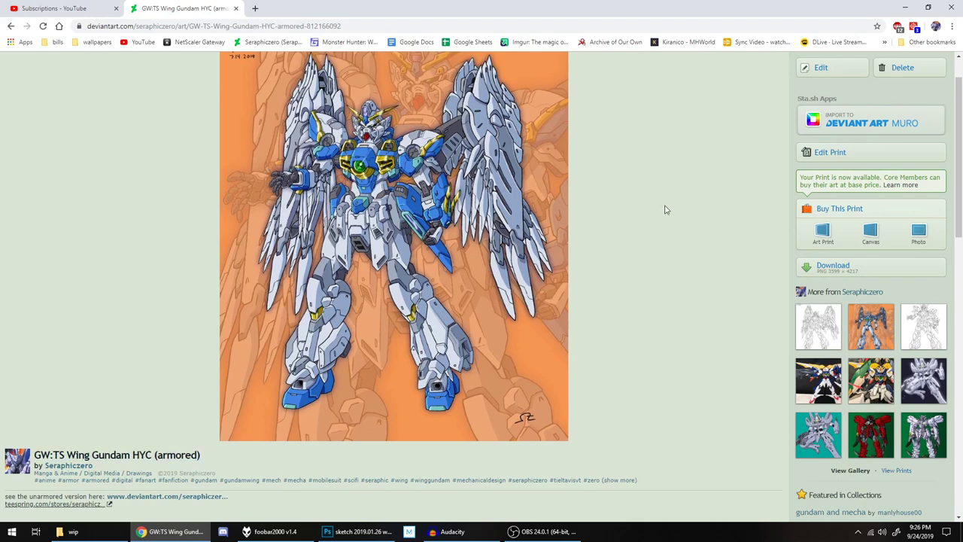
{"action": "scroll", "coordinate": [691, 140], "scroll_direction": "down", "scroll_amount": 3}
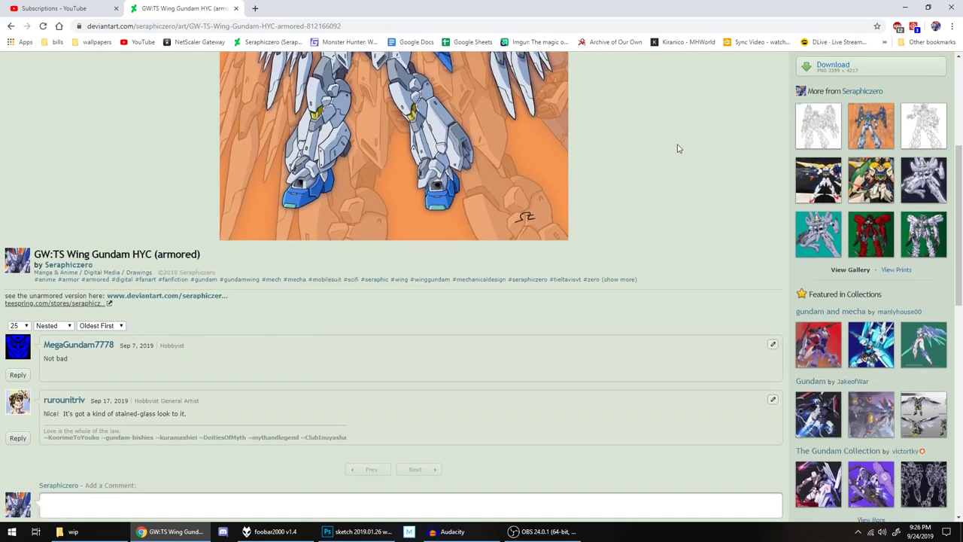
{"action": "scroll", "coordinate": [368, 159], "scroll_direction": "up", "scroll_amount": 3}
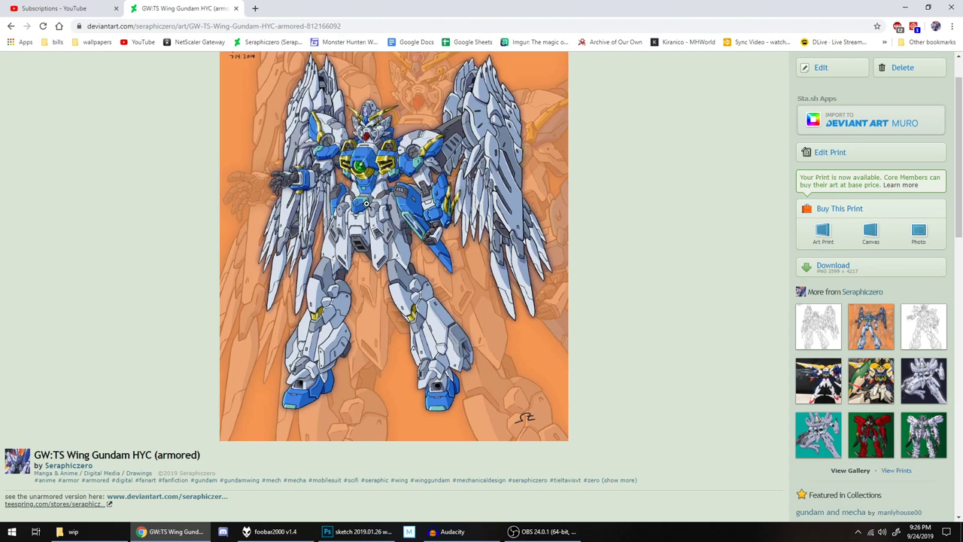
{"action": "scroll", "coordinate": [432, 177], "scroll_direction": "down", "scroll_amount": 10}
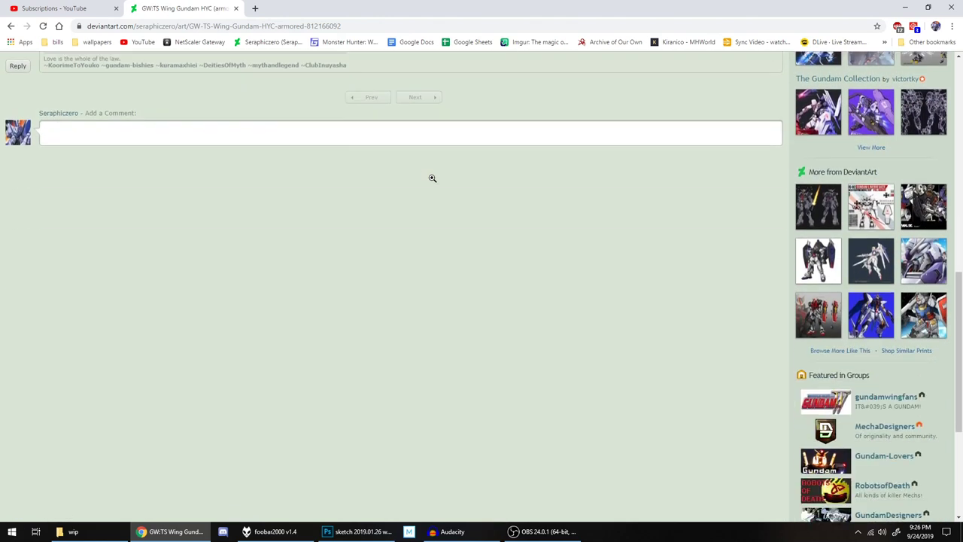
{"action": "scroll", "coordinate": [432, 178], "scroll_direction": "down", "scroll_amount": 2}
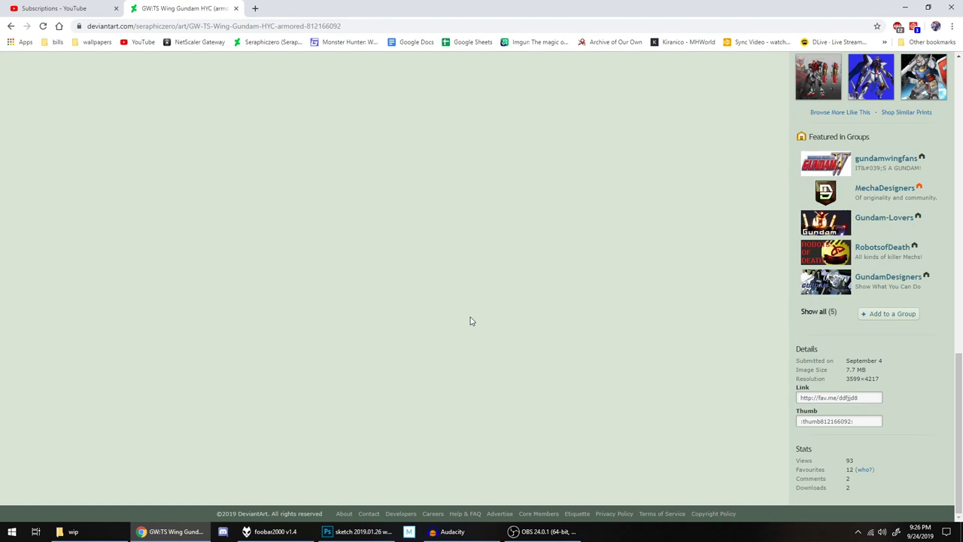
{"action": "scroll", "coordinate": [470, 321], "scroll_direction": "up", "scroll_amount": 2}
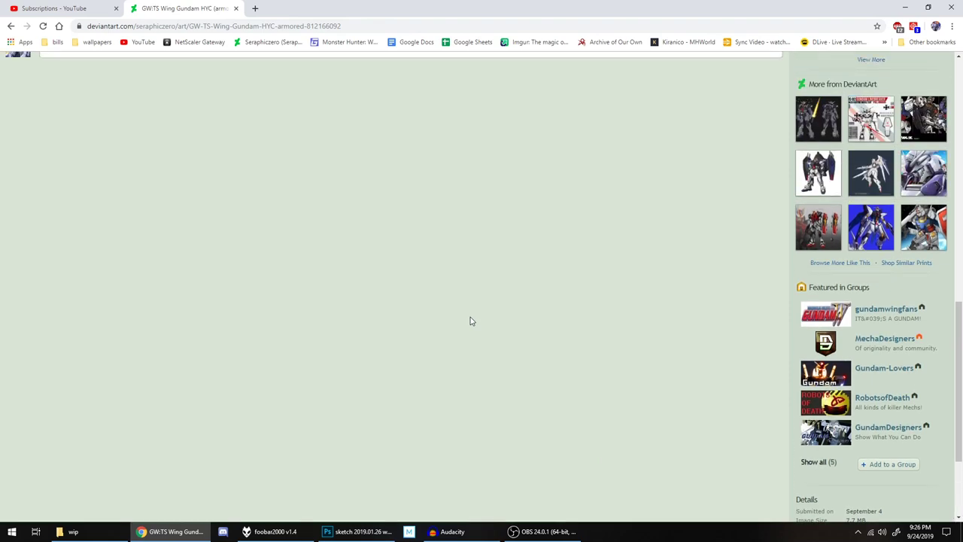
{"action": "scroll", "coordinate": [470, 322], "scroll_direction": "up", "scroll_amount": 15}
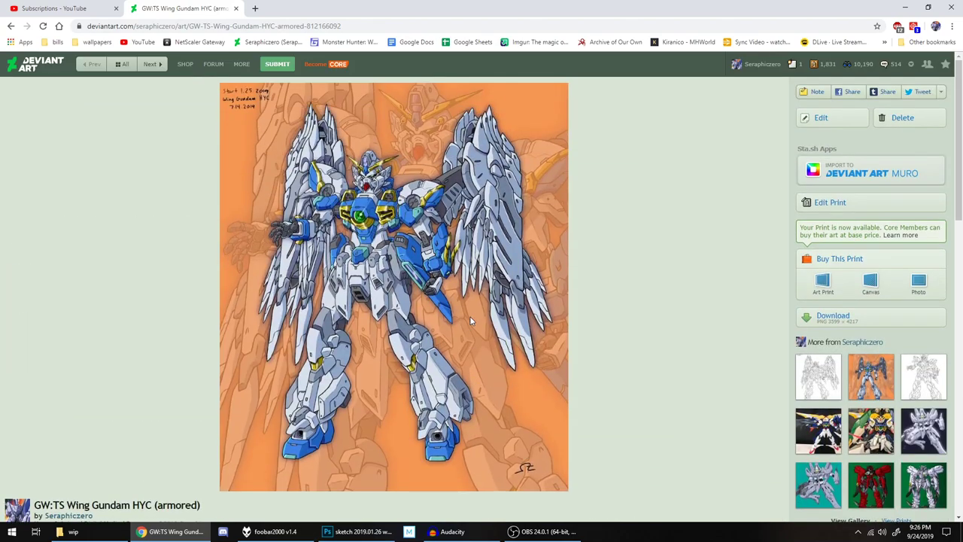
Switch to Photoshop and view the painted Wing Gundam from the wings down to the feet in sketch 2019.01.26 wing.psd
{"action": "left_click", "coordinate": [354, 535]}
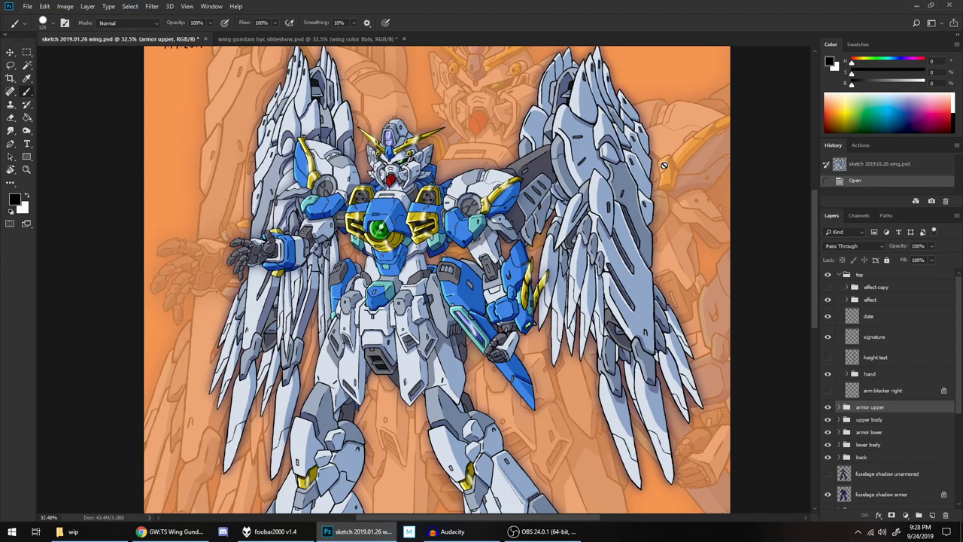
{"action": "scroll", "coordinate": [619, 228], "scroll_direction": "down", "scroll_amount": 2}
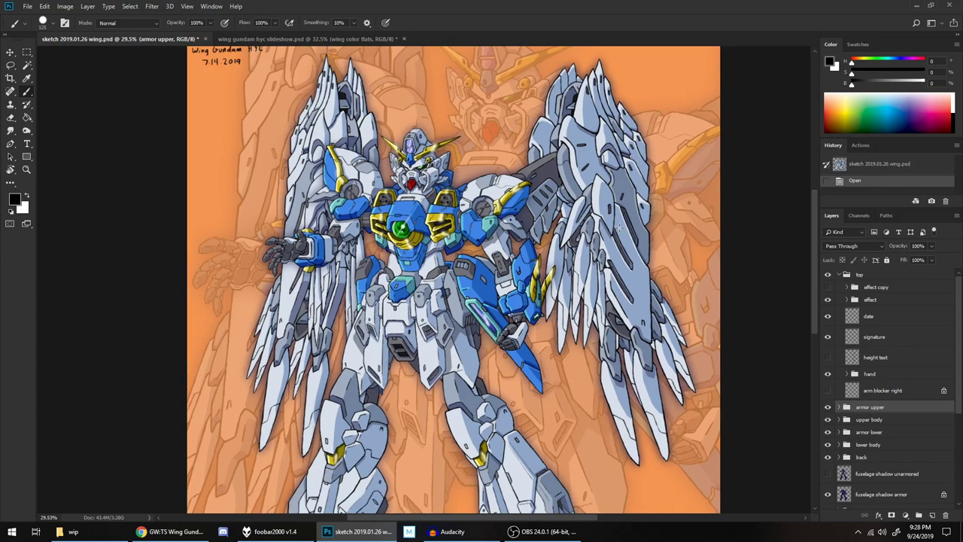
{"action": "scroll", "coordinate": [619, 228], "scroll_direction": "down", "scroll_amount": 3}
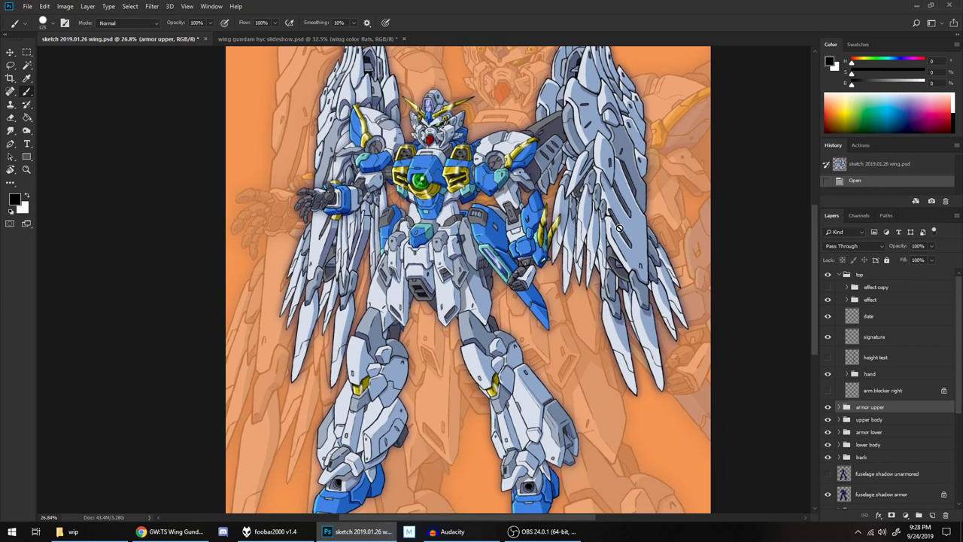
{"action": "scroll", "coordinate": [619, 228], "scroll_direction": "down", "scroll_amount": 1}
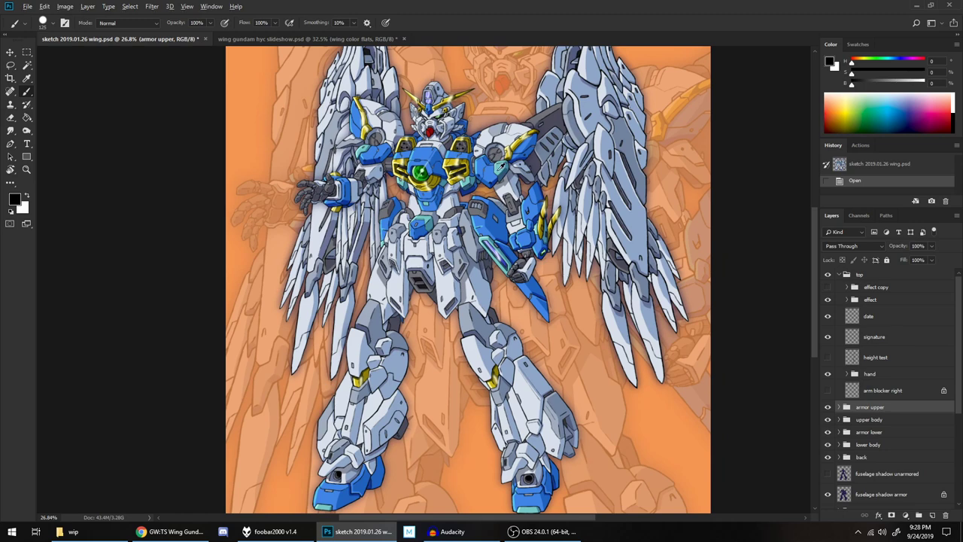
{"action": "scroll", "coordinate": [501, 178], "scroll_direction": "down", "scroll_amount": 1}
{"action": "scroll", "coordinate": [496, 171], "scroll_direction": "up", "scroll_amount": 1}
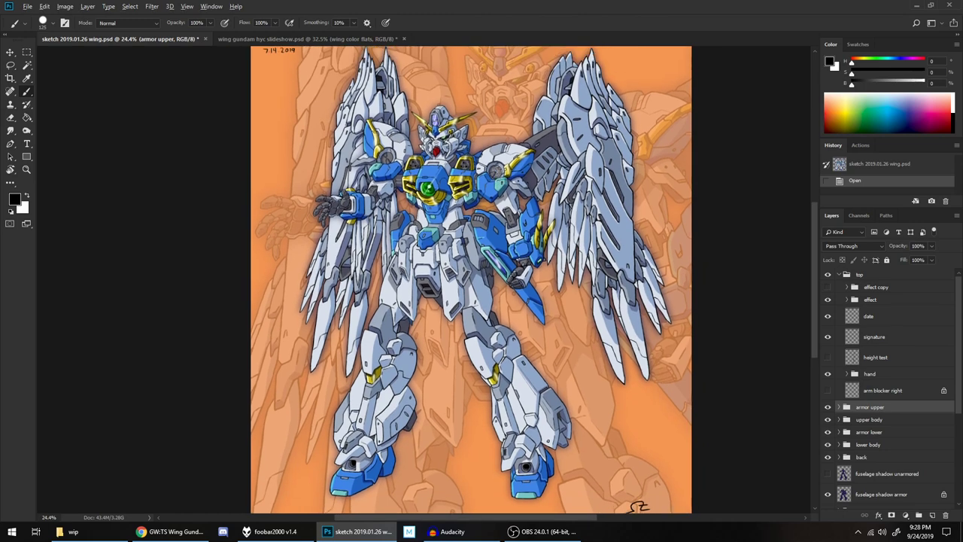
{"action": "scroll", "coordinate": [497, 171], "scroll_direction": "up", "scroll_amount": 1}
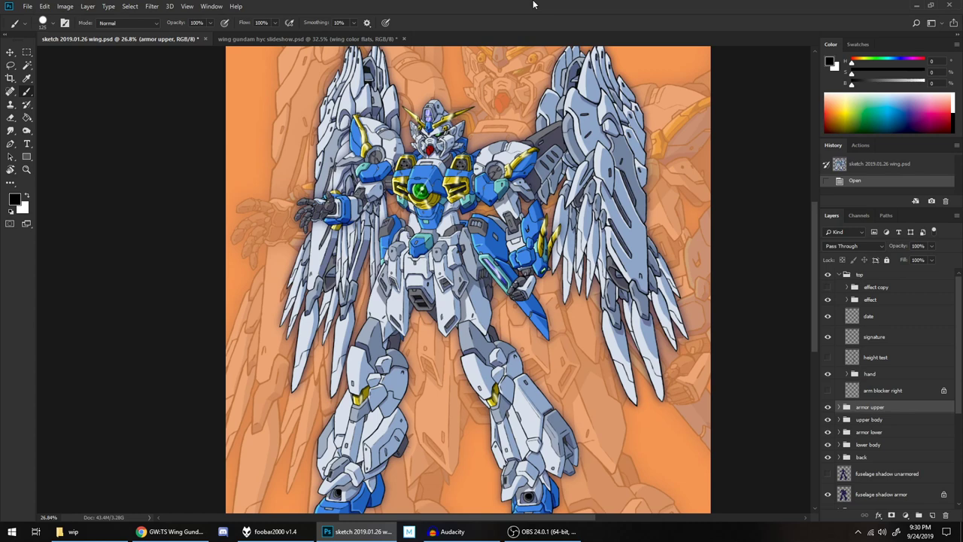
{"action": "scroll", "coordinate": [497, 240], "scroll_direction": "up", "scroll_amount": 2}
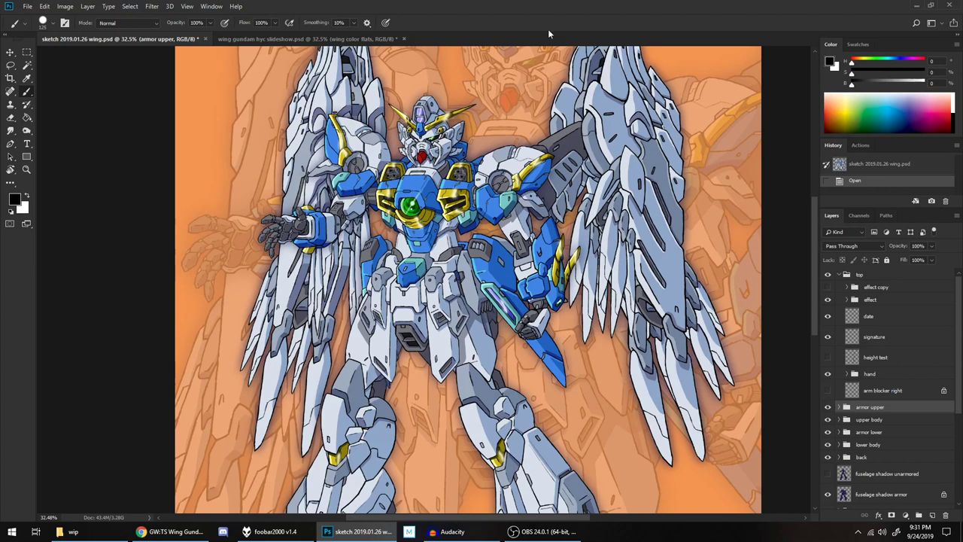
{"action": "scroll", "coordinate": [547, 176], "scroll_direction": "up", "scroll_amount": 1}
{"action": "scroll", "coordinate": [547, 175], "scroll_direction": "up", "scroll_amount": 1}
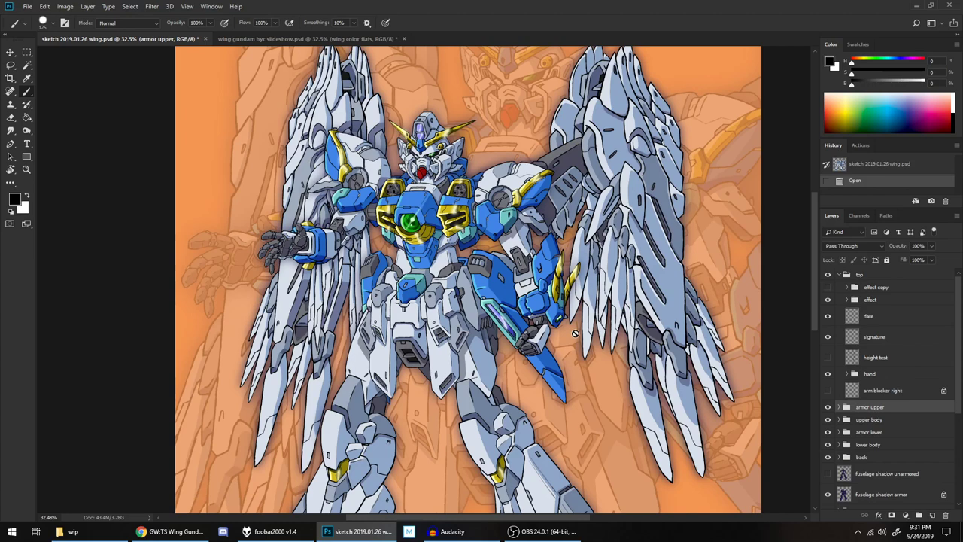
{"action": "scroll", "coordinate": [574, 332], "scroll_direction": "down", "scroll_amount": 2}
{"action": "scroll", "coordinate": [574, 333], "scroll_direction": "down", "scroll_amount": 1}
{"action": "scroll", "coordinate": [575, 332], "scroll_direction": "up", "scroll_amount": 1}
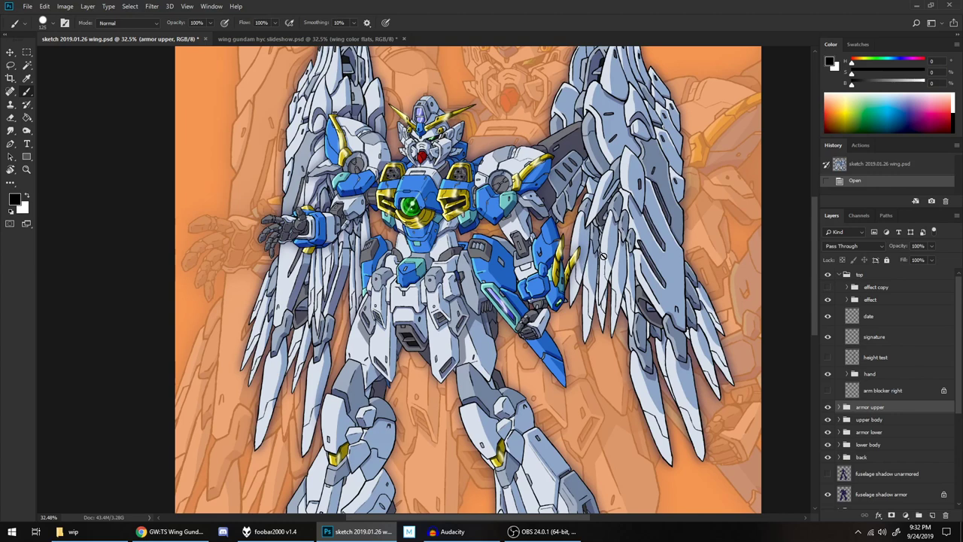
{"action": "scroll", "coordinate": [622, 247], "scroll_direction": "down", "scroll_amount": 5}
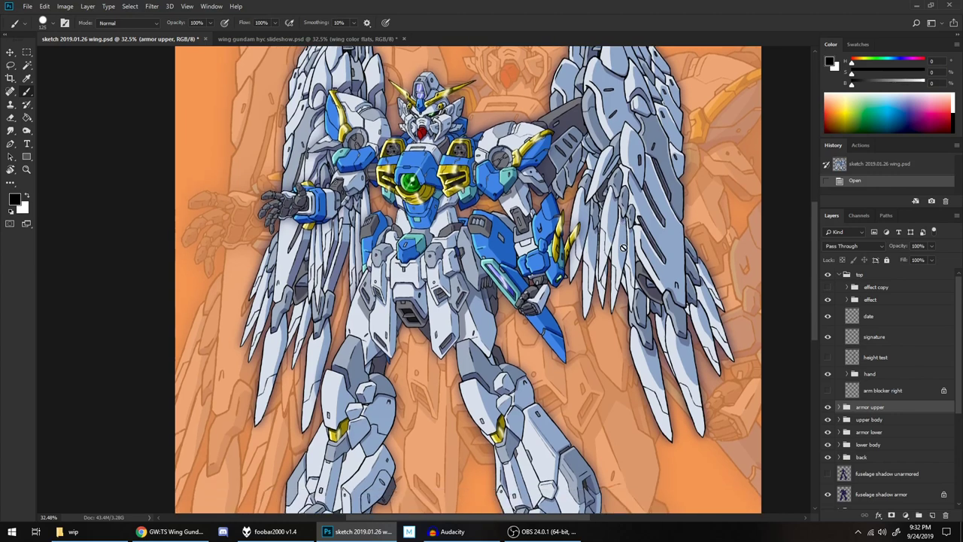
{"action": "scroll", "coordinate": [624, 248], "scroll_direction": "up", "scroll_amount": 5}
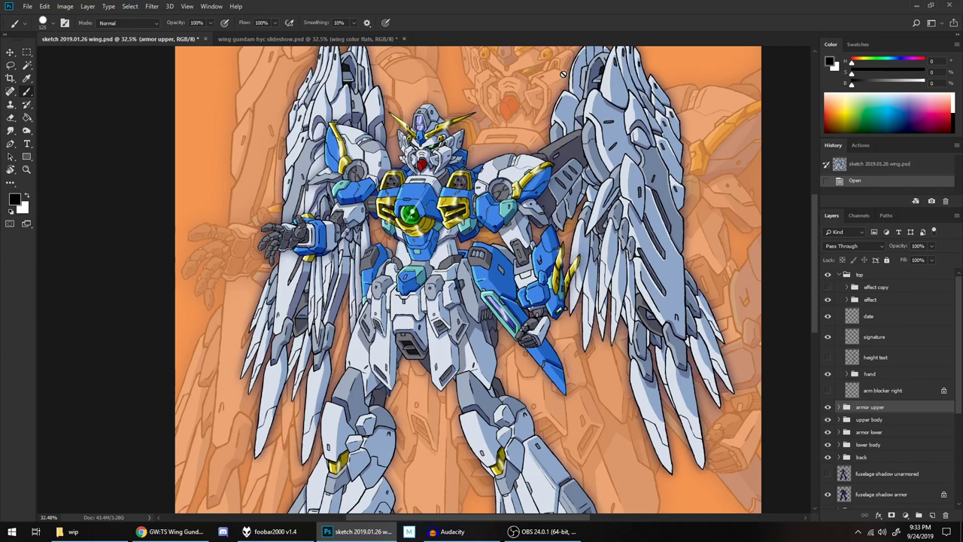
{"action": "scroll", "coordinate": [484, 255], "scroll_direction": "up", "scroll_amount": 1}
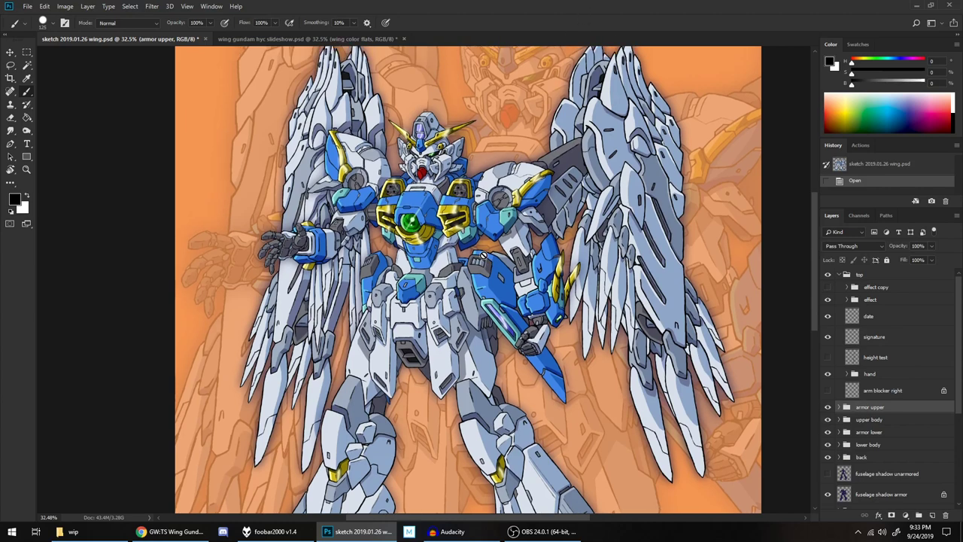